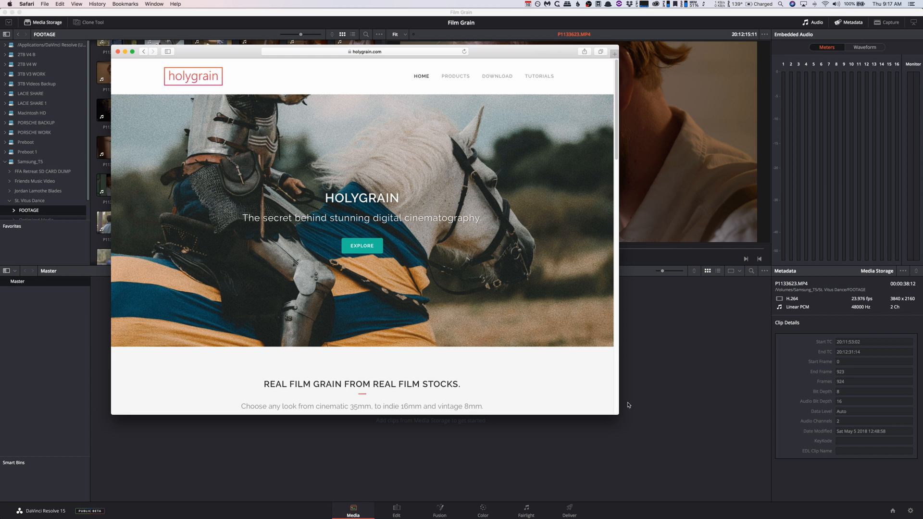
- Enlarge the browser window and look through the Holygrain home page, including its film stocks and grain comparison
{"action": "left_click_drag", "start_coordinate": [618, 414], "coordinate": [716, 475]}
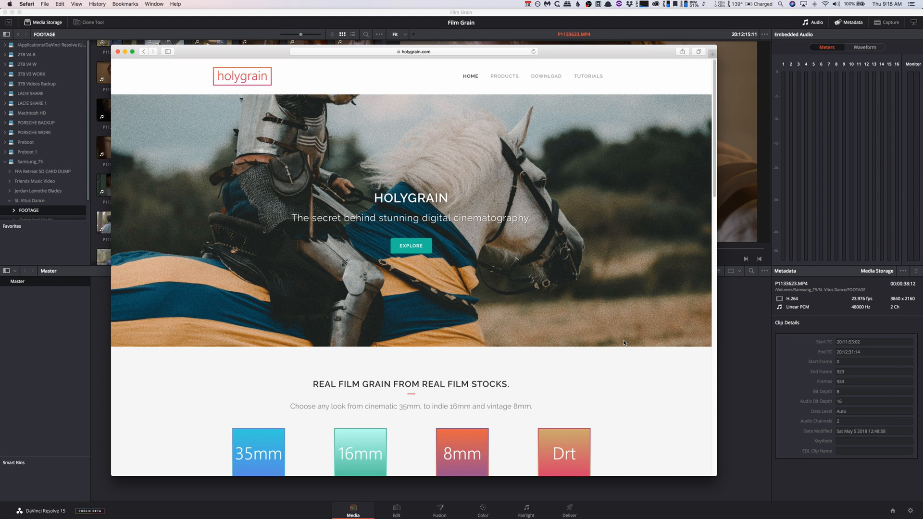
{"action": "scroll", "coordinate": [286, 430], "scroll_direction": "down", "scroll_amount": 2}
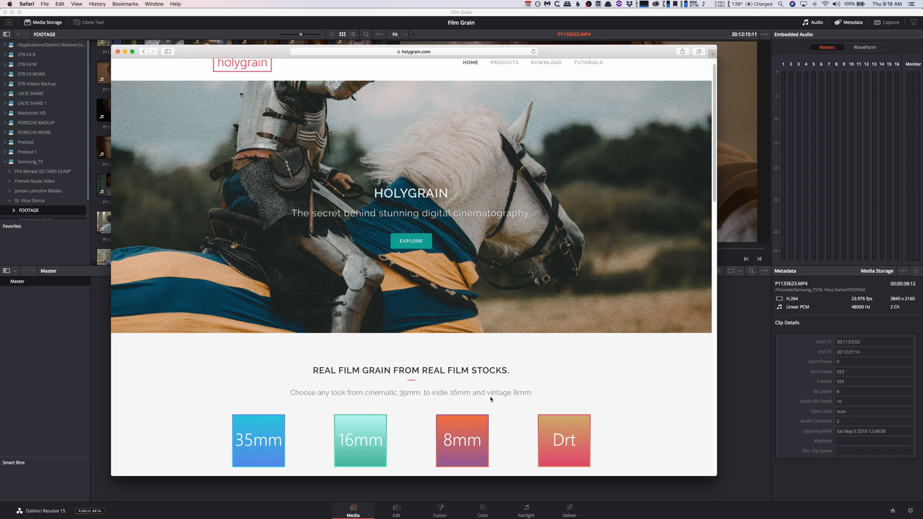
{"action": "scroll", "coordinate": [491, 398], "scroll_direction": "up", "scroll_amount": 2}
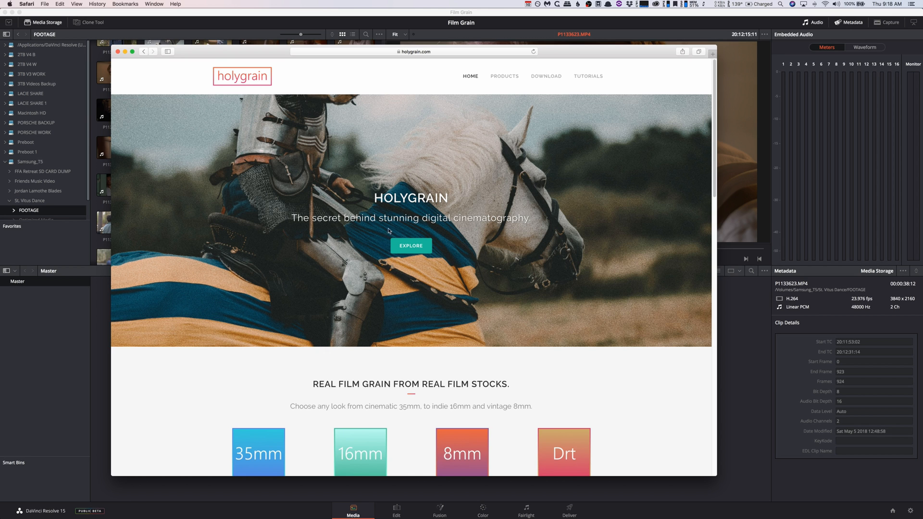
{"action": "scroll", "coordinate": [387, 267], "scroll_direction": "down", "scroll_amount": 5}
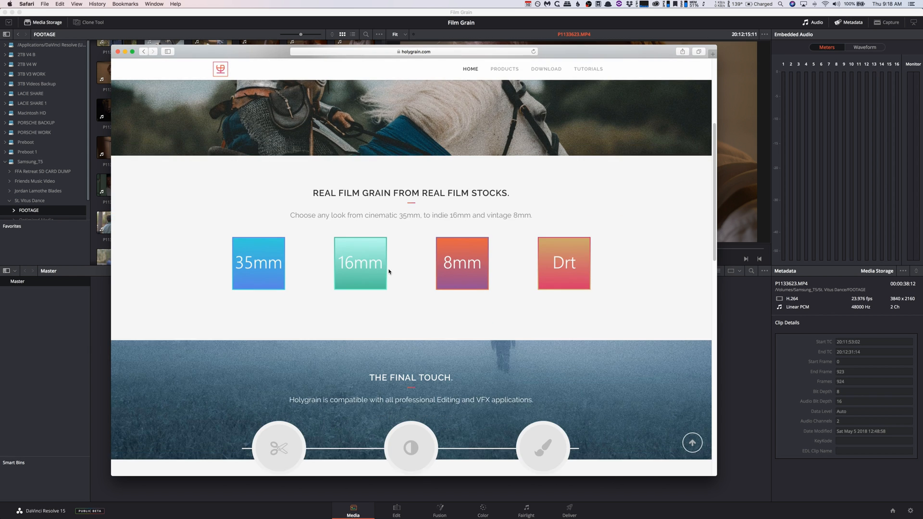
{"action": "scroll", "coordinate": [339, 271], "scroll_direction": "up", "scroll_amount": 1}
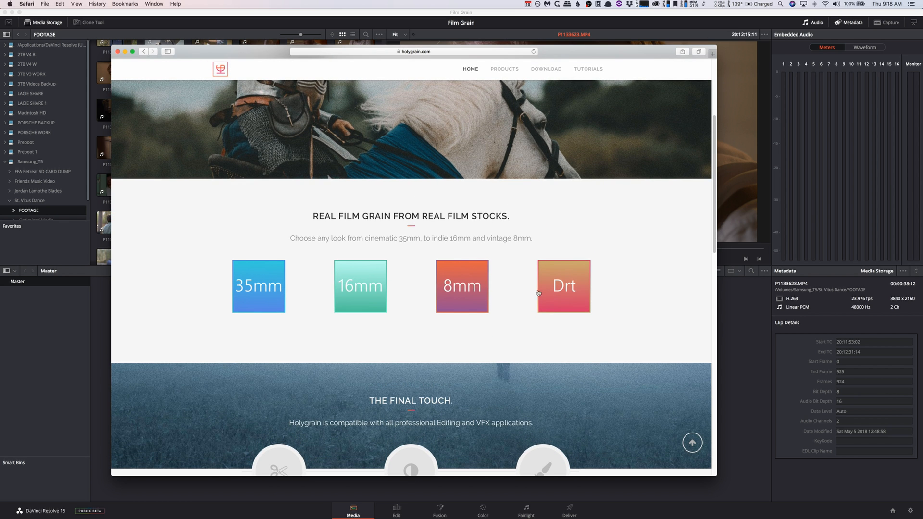
{"action": "scroll", "coordinate": [452, 306], "scroll_direction": "down", "scroll_amount": 5}
{"action": "scroll", "coordinate": [451, 306], "scroll_direction": "down", "scroll_amount": 5}
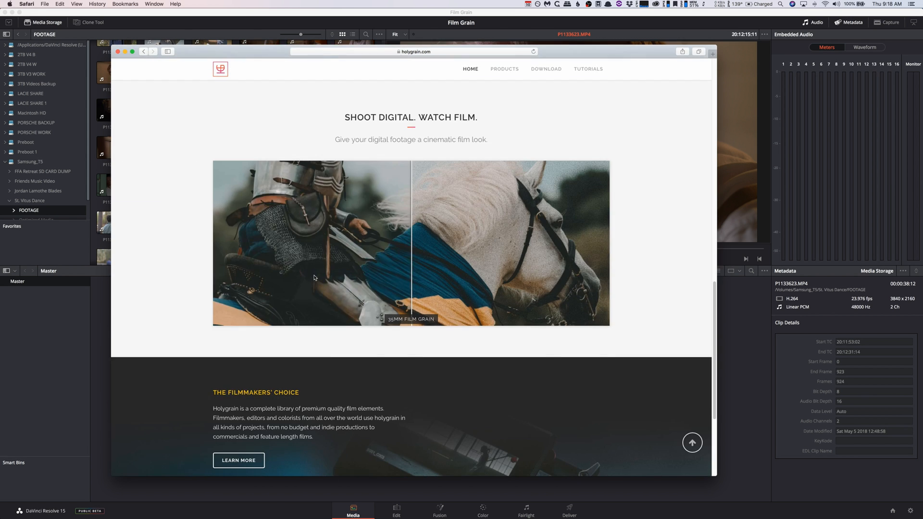
{"action": "scroll", "coordinate": [351, 303], "scroll_direction": "down", "scroll_amount": 5}
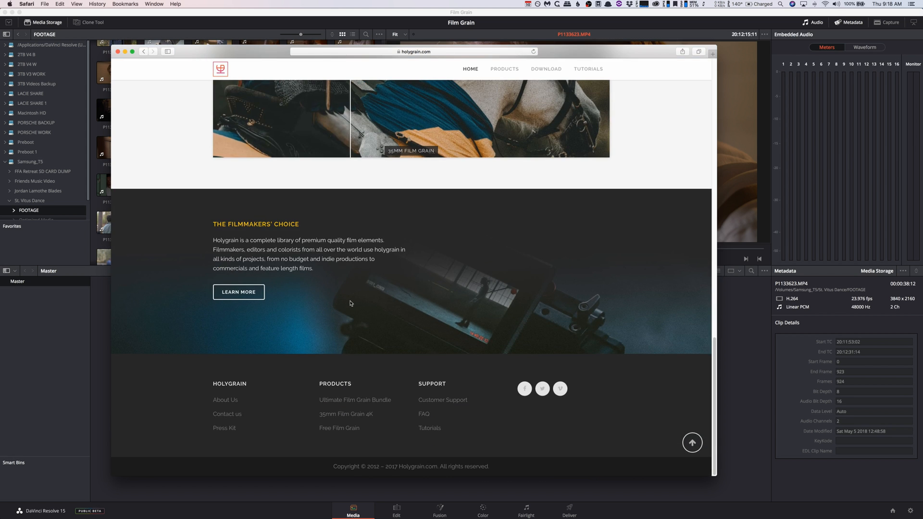
{"action": "scroll", "coordinate": [352, 303], "scroll_direction": "up", "scroll_amount": 20}
- Open the 35mm Film Grain 4K product page and review its features, included plates and specifications
{"action": "mouse_move", "coordinate": [504, 75]}
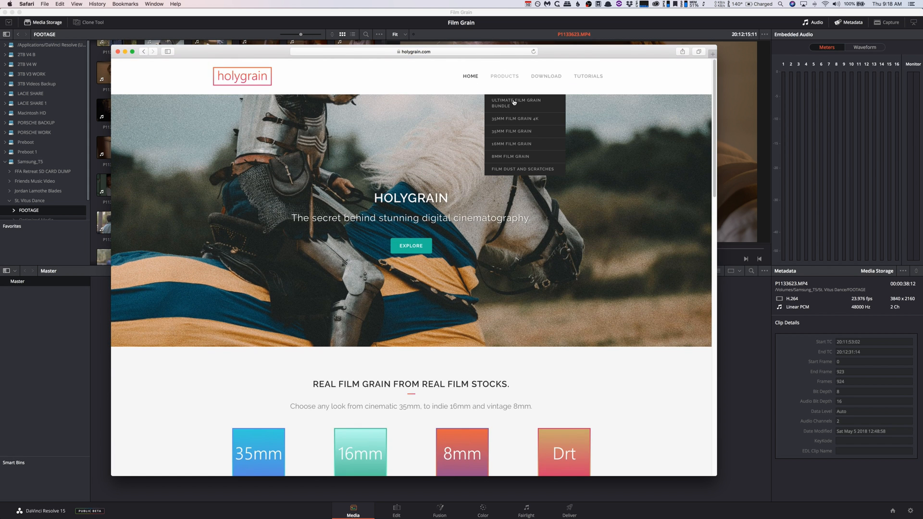
{"action": "left_click", "coordinate": [519, 119]}
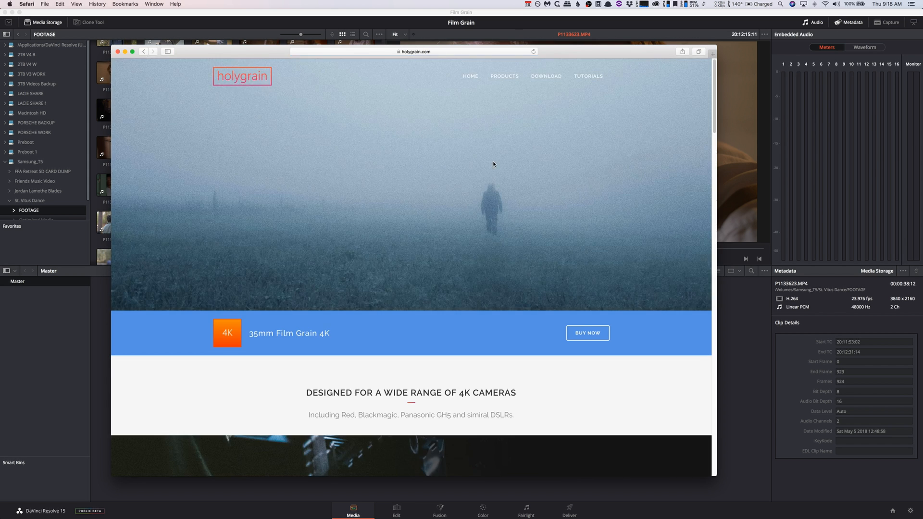
{"action": "scroll", "coordinate": [478, 201], "scroll_direction": "down", "scroll_amount": 15}
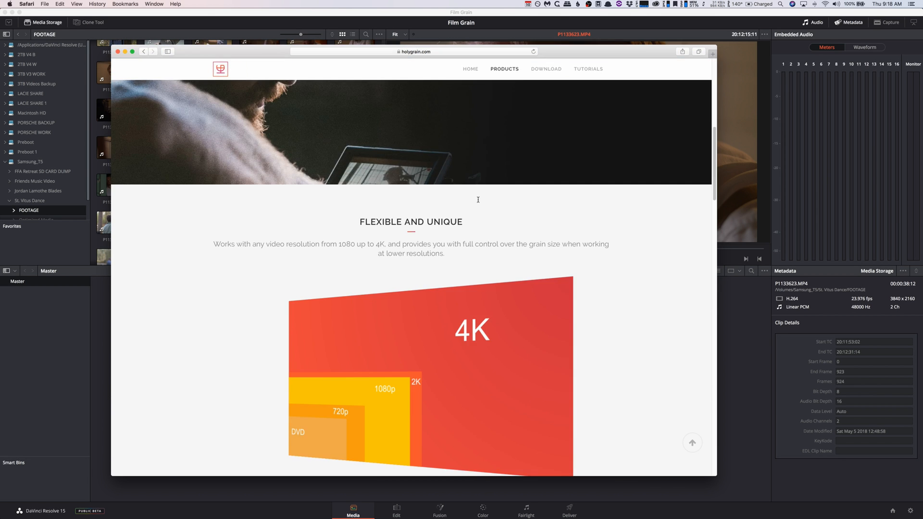
{"action": "scroll", "coordinate": [478, 202], "scroll_direction": "down", "scroll_amount": 20}
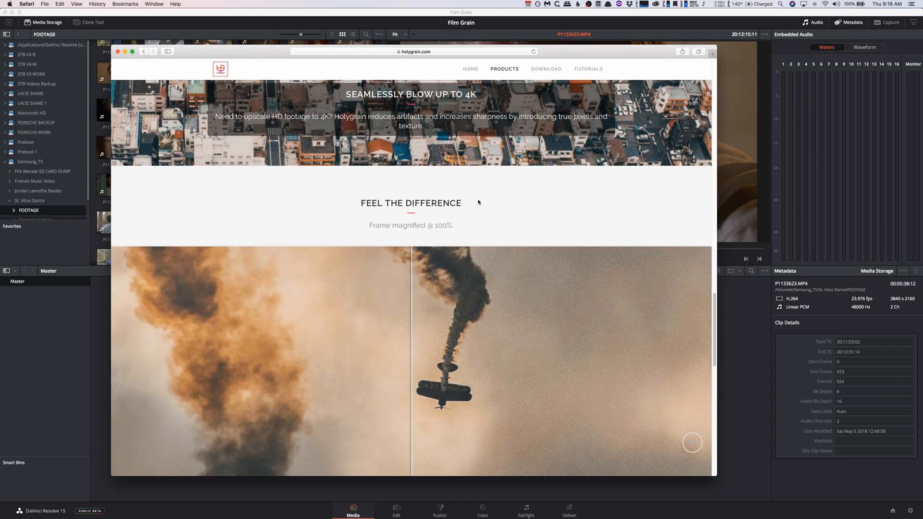
{"action": "scroll", "coordinate": [438, 258], "scroll_direction": "down", "scroll_amount": 5}
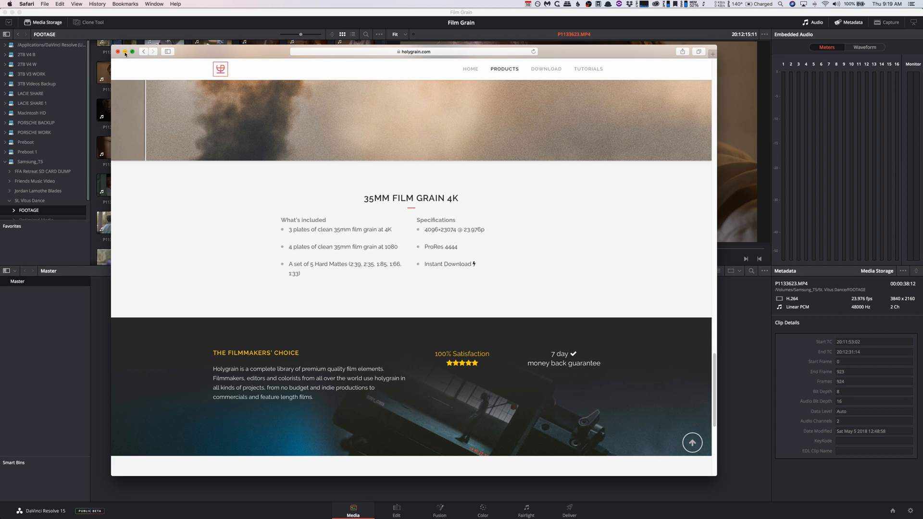
{"action": "scroll", "coordinate": [322, 210], "scroll_direction": "up", "scroll_amount": 20}
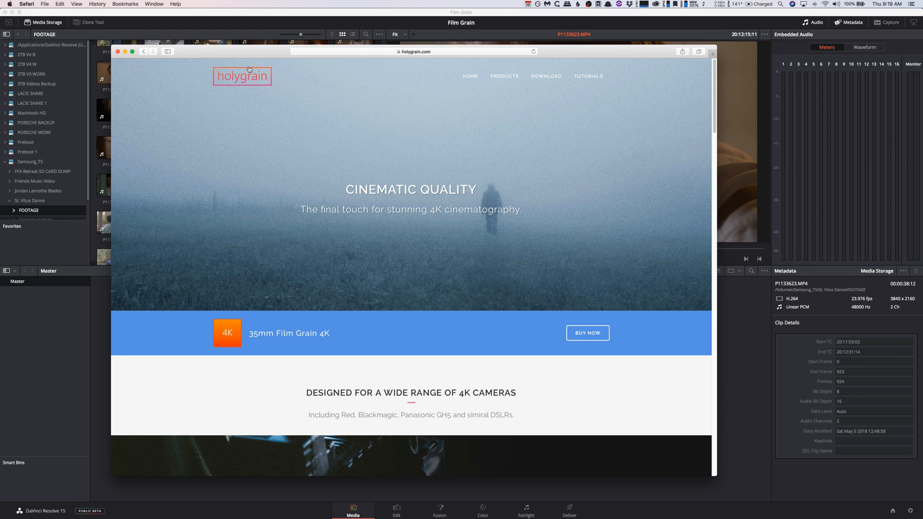
- Switch to DaVinci Resolve and mark a section of clip P1133623.MP4 from 20:12:19:00 to 20:12:21:13
{"action": "left_click", "coordinate": [256, 15]}
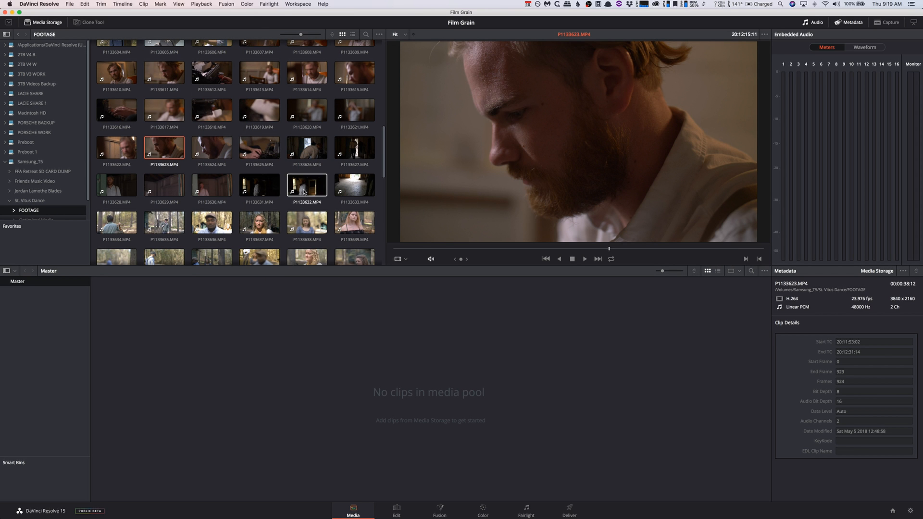
{"action": "scroll", "coordinate": [290, 170], "scroll_direction": "up", "scroll_amount": 1}
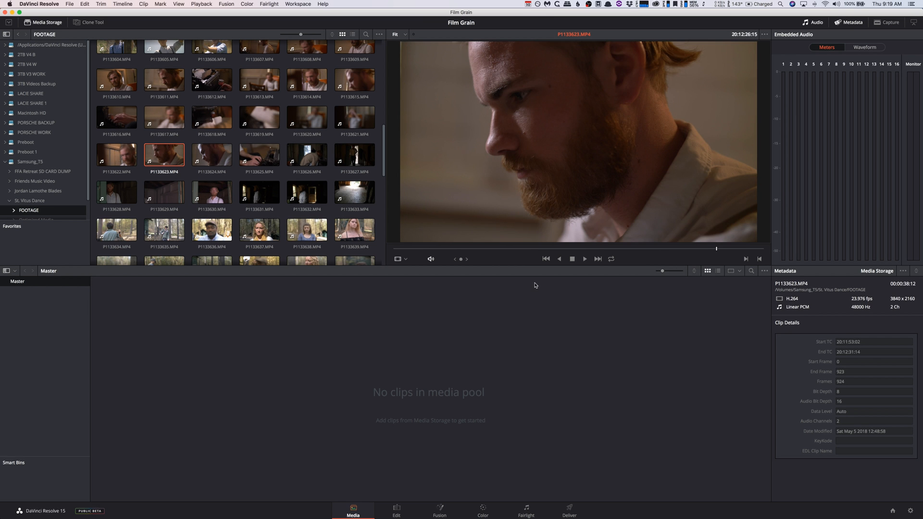
{"action": "left_click_drag", "start_coordinate": [691, 250], "coordinate": [642, 251]}
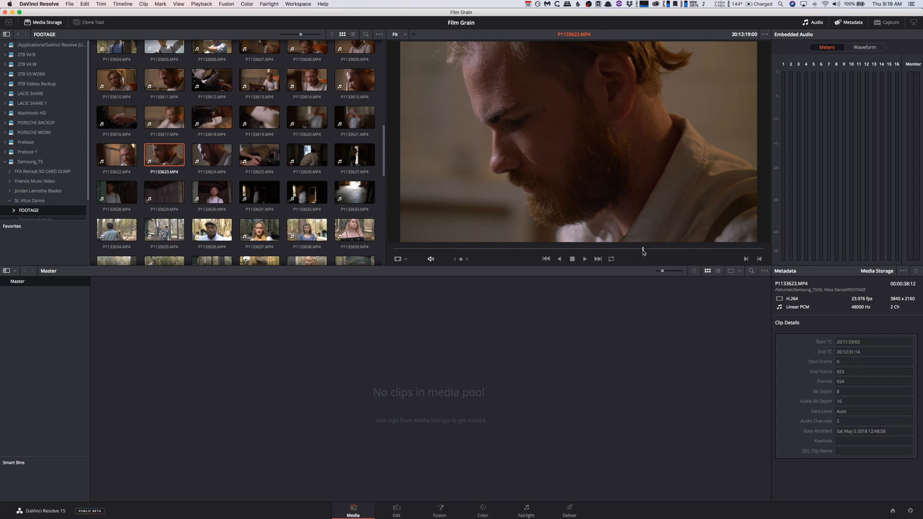
{"action": "key", "text": "space"}
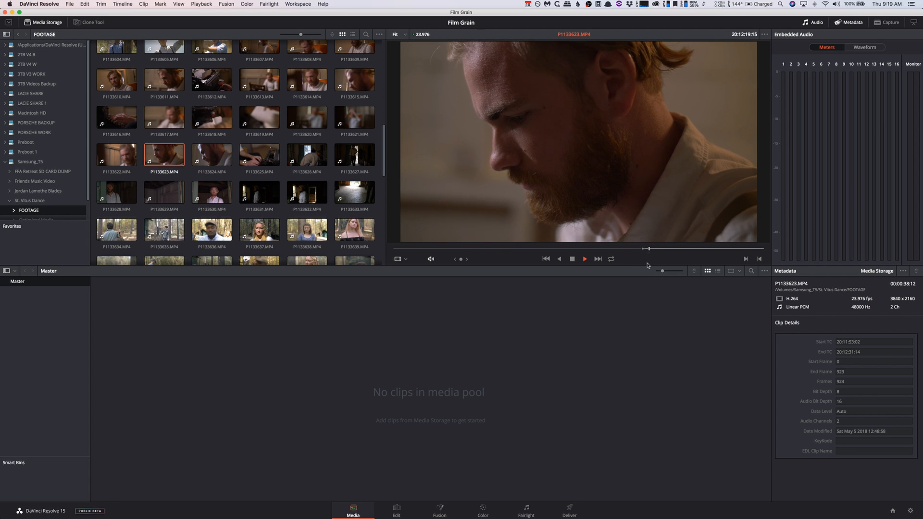
{"action": "key", "text": "space"}
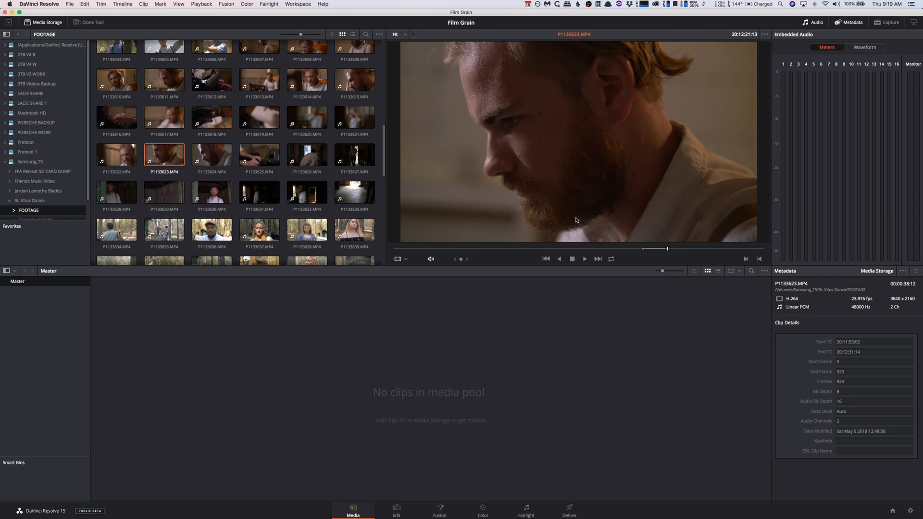
- Add the marked section of P1133623.MP4 and a section of P1133629.MP4 to the media pool, changing the project frame rate to match the footage
{"action": "left_click_drag", "start_coordinate": [572, 229], "coordinate": [411, 355]}
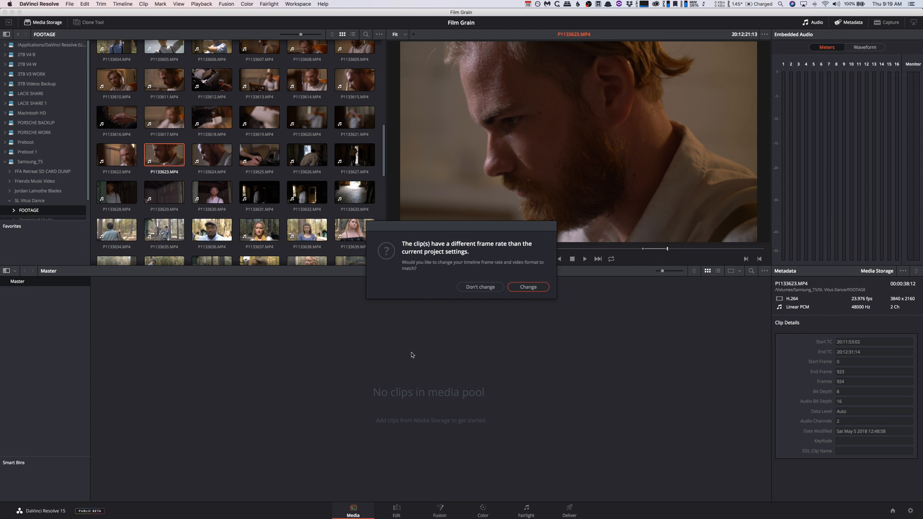
{"action": "left_click", "coordinate": [526, 287]}
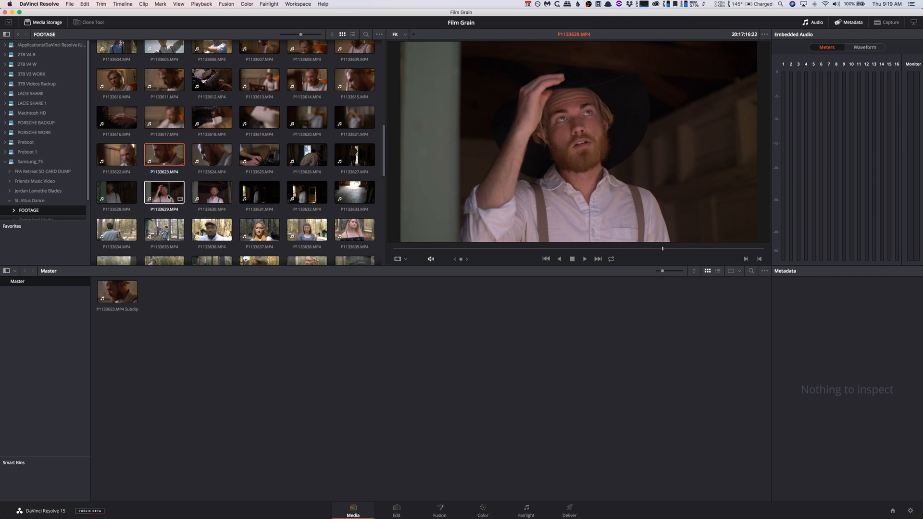
{"action": "left_click_drag", "start_coordinate": [168, 197], "coordinate": [181, 297]}
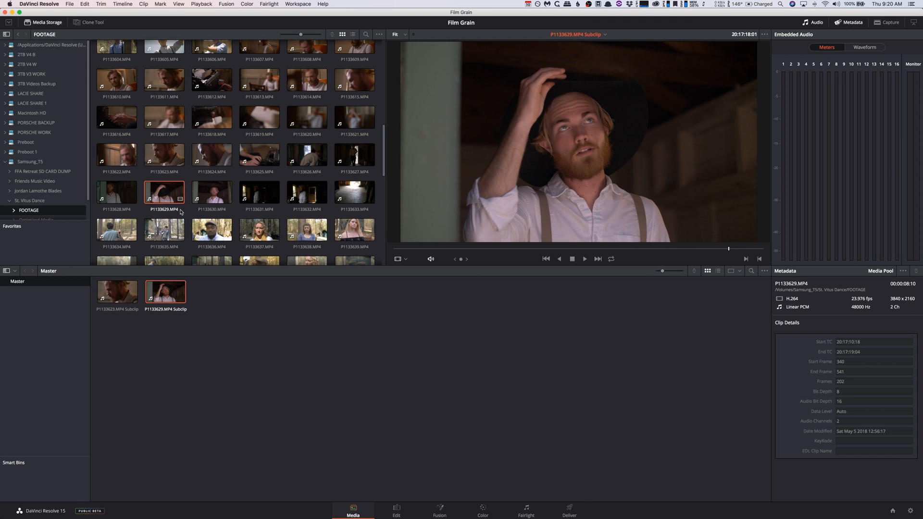
{"action": "left_click", "coordinate": [252, 374]}
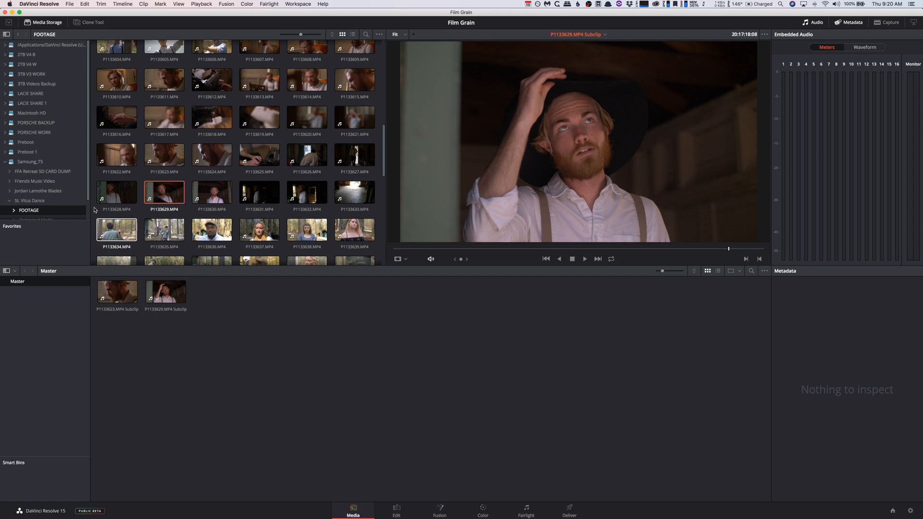
- Browse the Macintosh HD drive through the user's Files, Software Files and Film Grain folders to the HOLY GRAIN 4K folder
{"action": "left_click", "coordinate": [7, 164]}
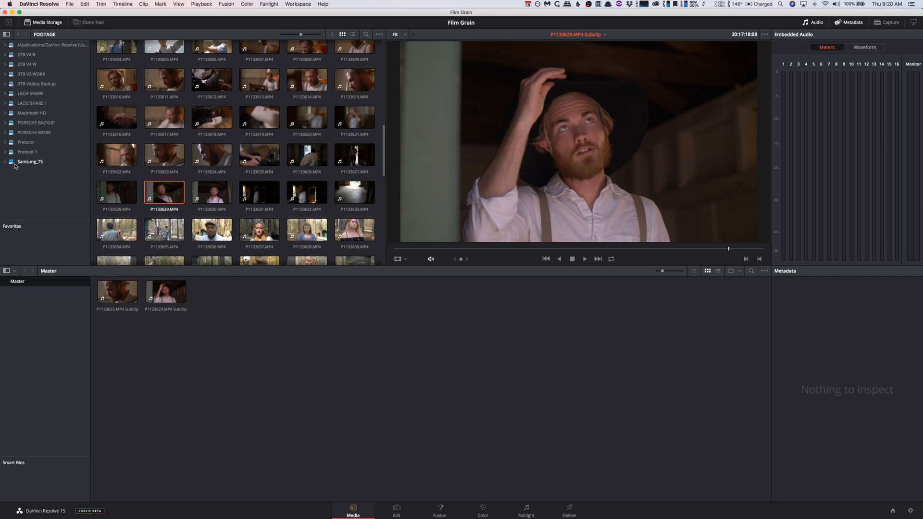
{"action": "left_click", "coordinate": [32, 113]}
{"action": "double_click", "coordinate": [269, 58]}
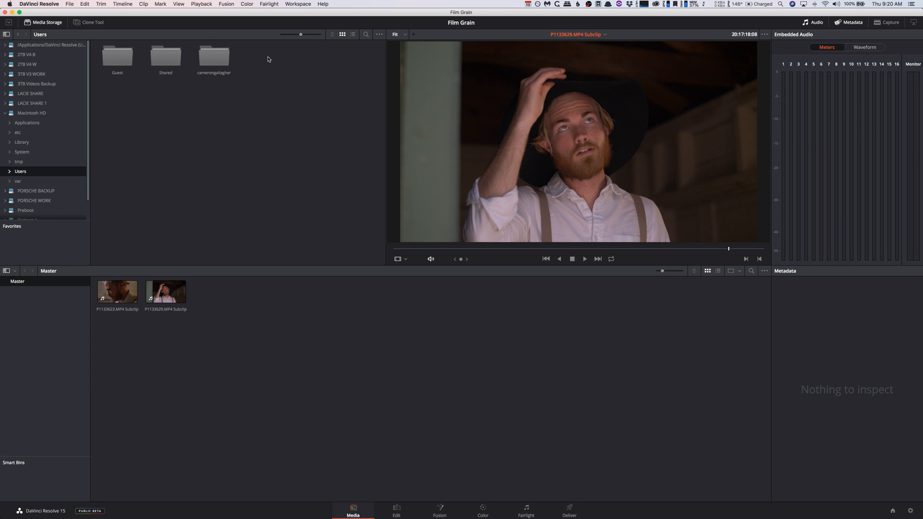
{"action": "double_click", "coordinate": [214, 57]}
{"action": "double_click", "coordinate": [211, 93]}
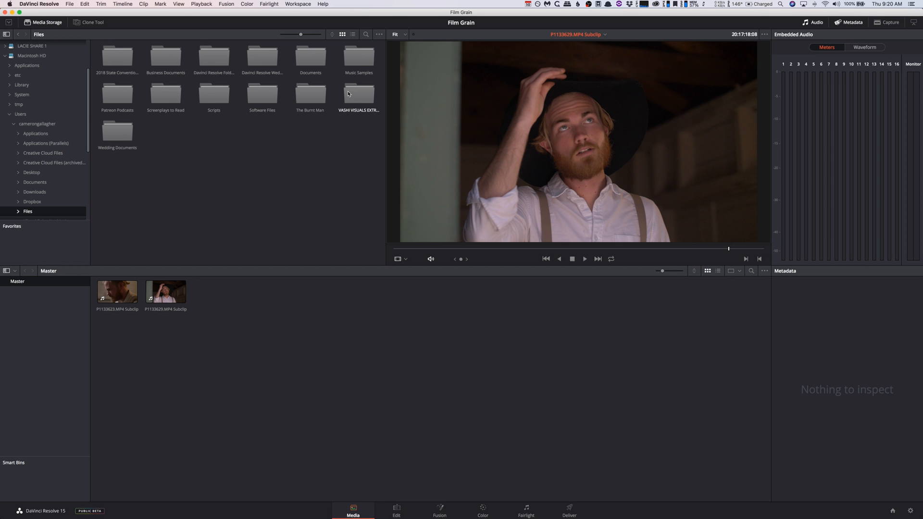
{"action": "double_click", "coordinate": [271, 96]}
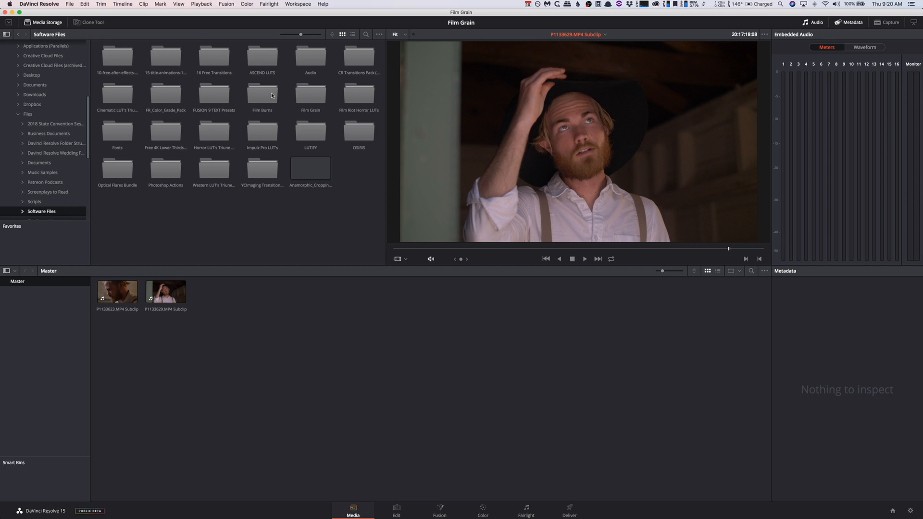
{"action": "double_click", "coordinate": [310, 96]}
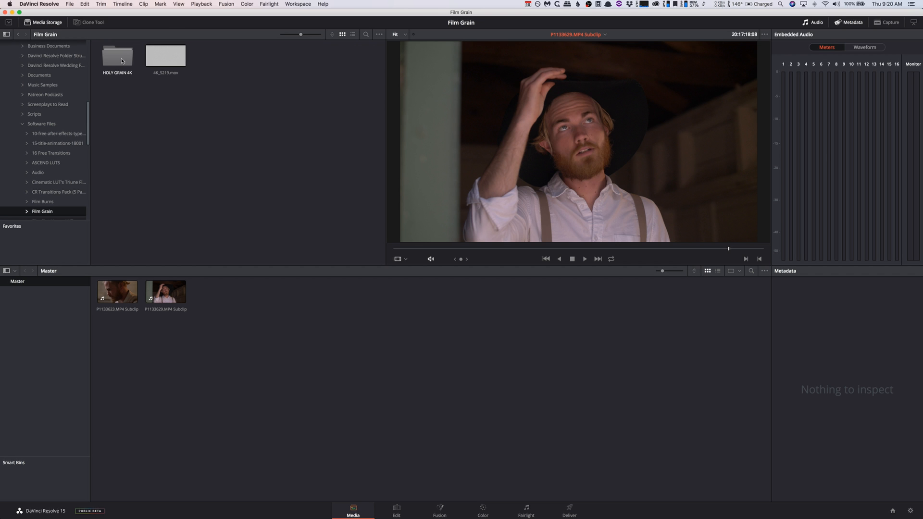
{"action": "double_click", "coordinate": [120, 59]}
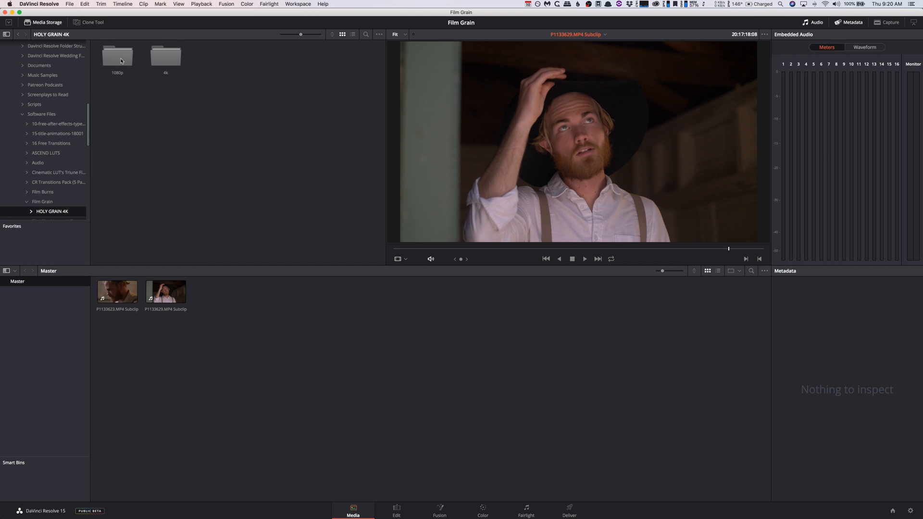
- Preview the 4K_5219.mov grain clip in the parent Film Grain folder and return to the HOLY GRAIN 4K folder
{"action": "left_click", "coordinate": [18, 34]}
{"action": "left_click", "coordinate": [167, 74]}
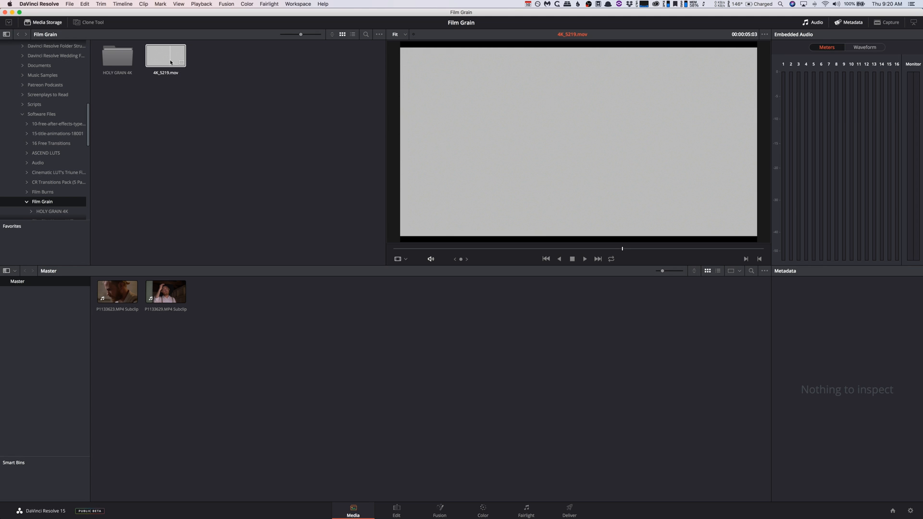
{"action": "double_click", "coordinate": [112, 59]}
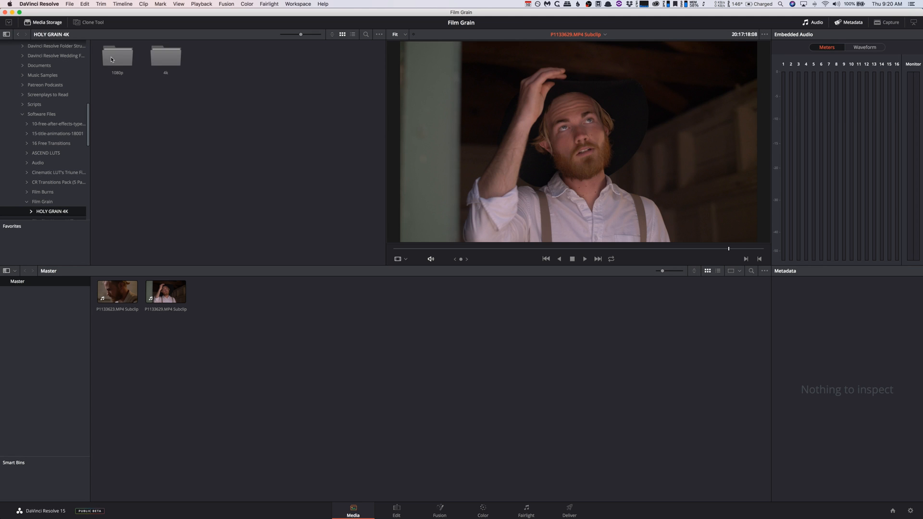
- Add 35mmGRAIN_1_4K.mov from the 35mm_GRAIN_4K folder of the 4k HG_35mm_PACK_4K_part1 pack to the media pool as a matte
{"action": "double_click", "coordinate": [164, 58]}
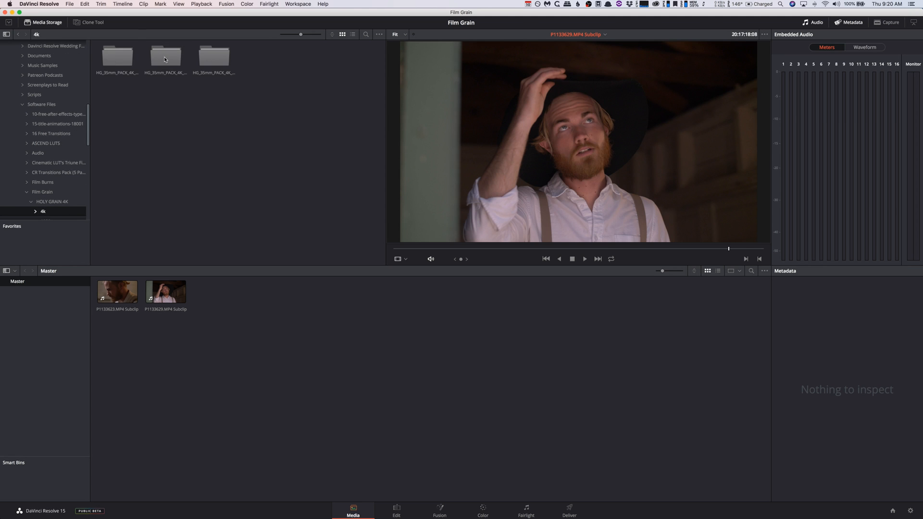
{"action": "double_click", "coordinate": [122, 58]}
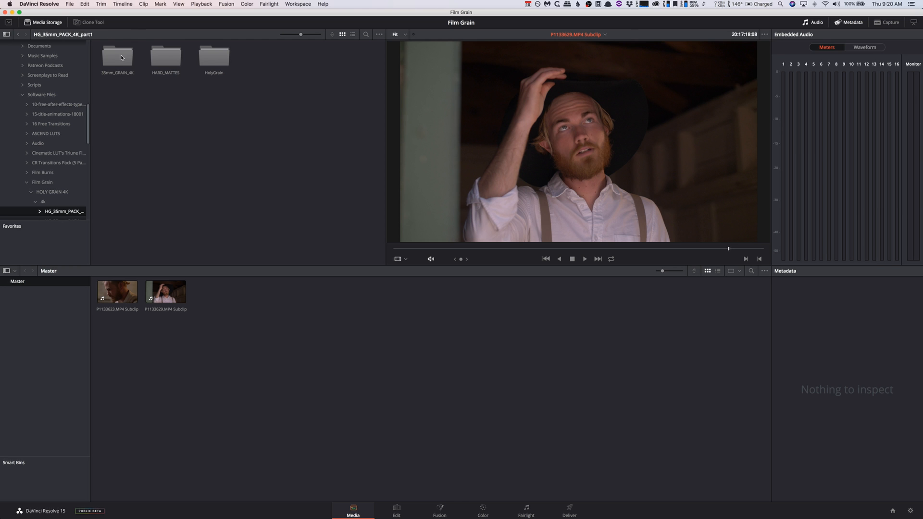
{"action": "double_click", "coordinate": [121, 58]}
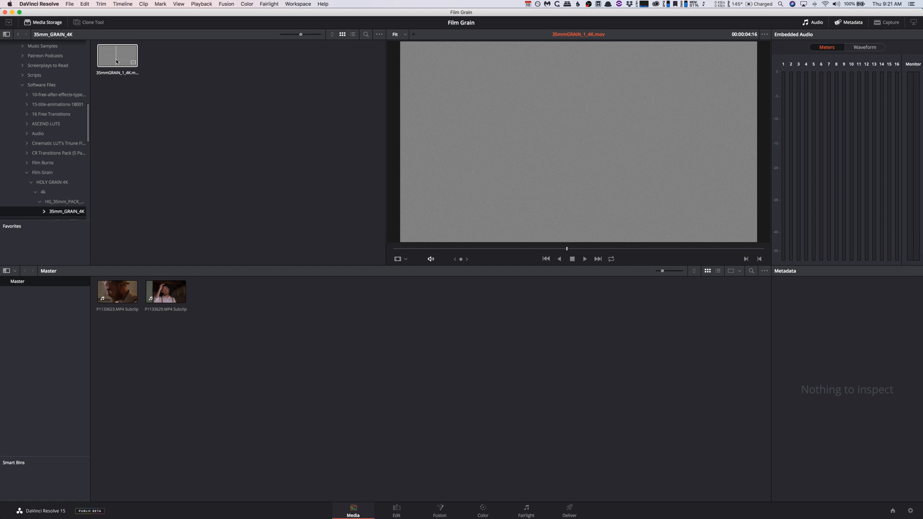
{"action": "right_click", "coordinate": [116, 61]}
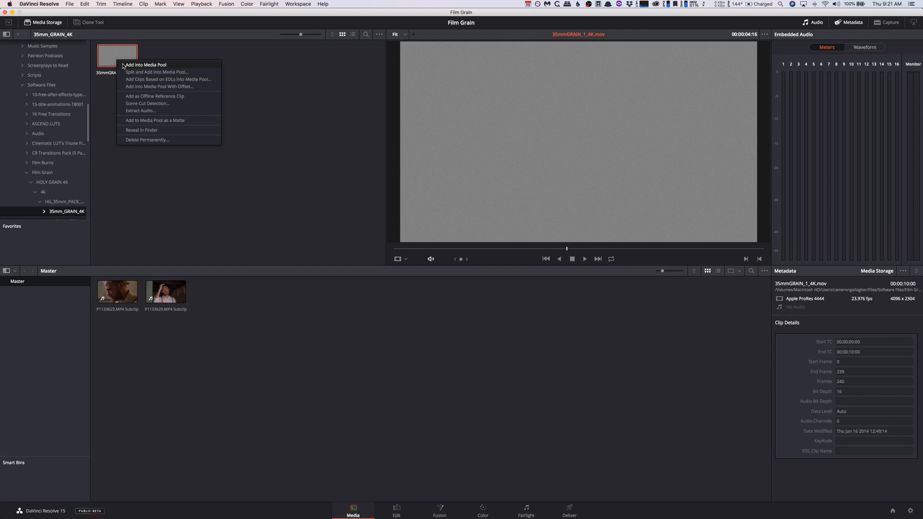
{"action": "left_click", "coordinate": [139, 121]}
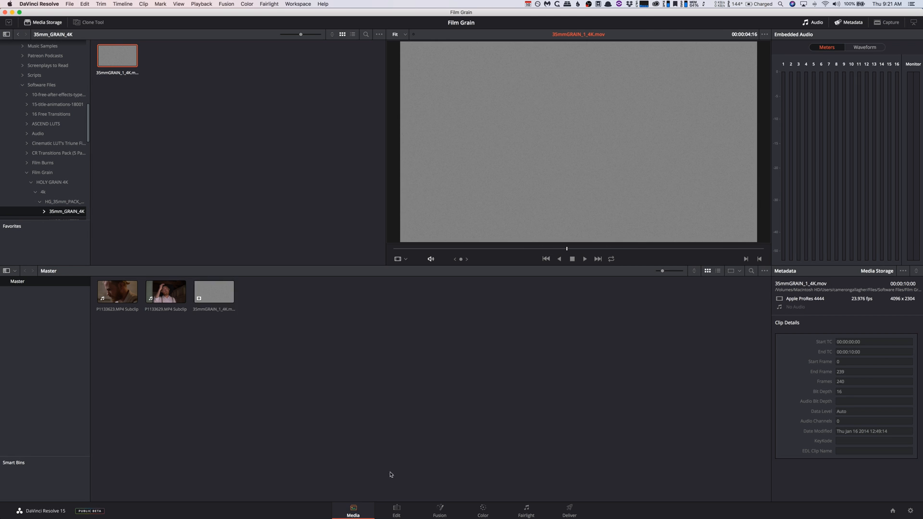
- Create a timeline on the Edit page from the P1133623.MP4 and P1133629.MP4 subclips and reposition its tracks for easier viewing
{"action": "left_click", "coordinate": [397, 510]}
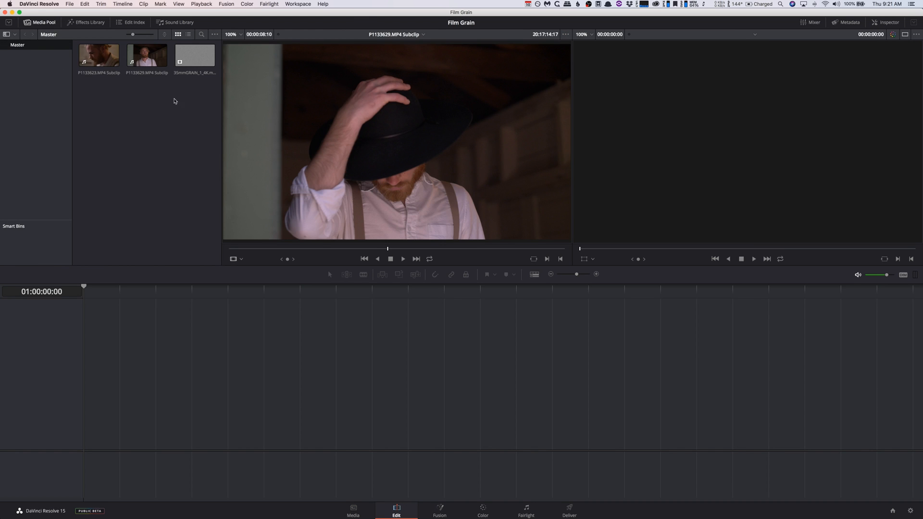
{"action": "left_click_drag", "start_coordinate": [169, 100], "coordinate": [106, 393]}
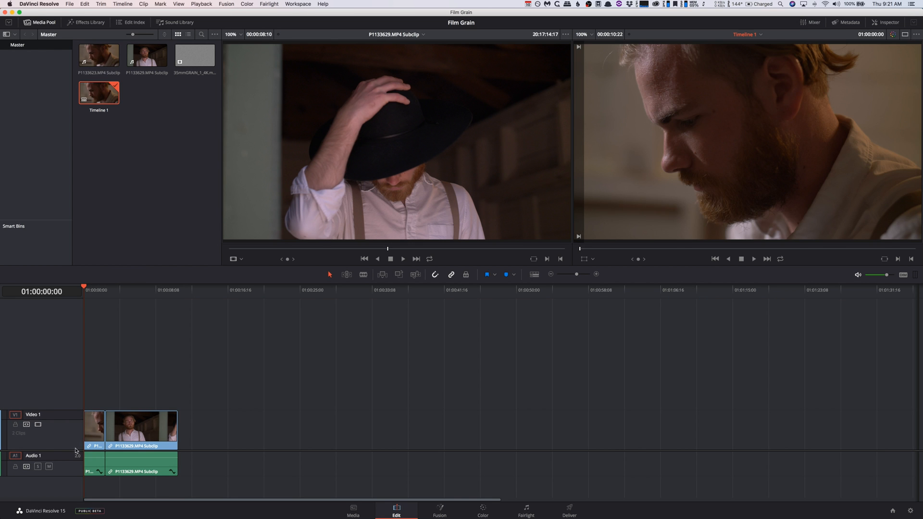
{"action": "left_click_drag", "start_coordinate": [74, 450], "coordinate": [74, 408]}
{"action": "double_click", "coordinate": [194, 62]}
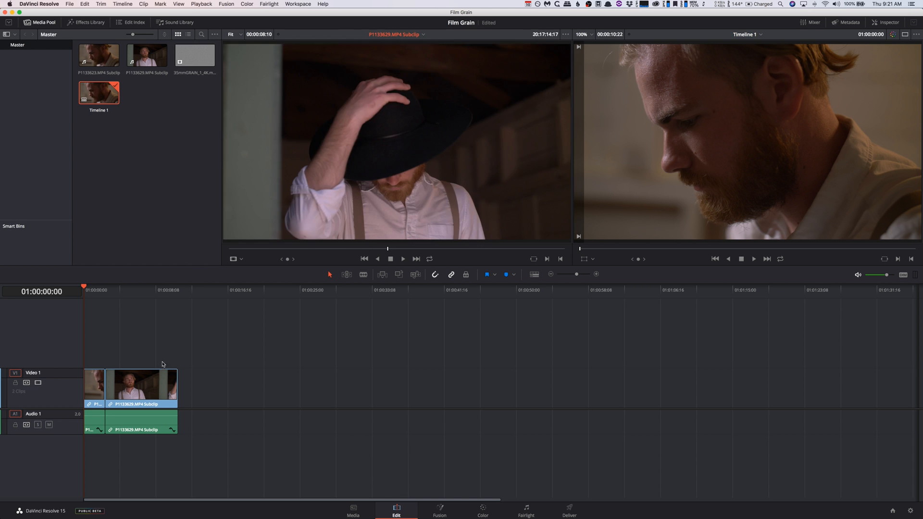
- Open the timeline's first clip for color grading, fit its image to the viewer, and add a serial node after node 01
{"action": "left_click", "coordinate": [493, 515]}
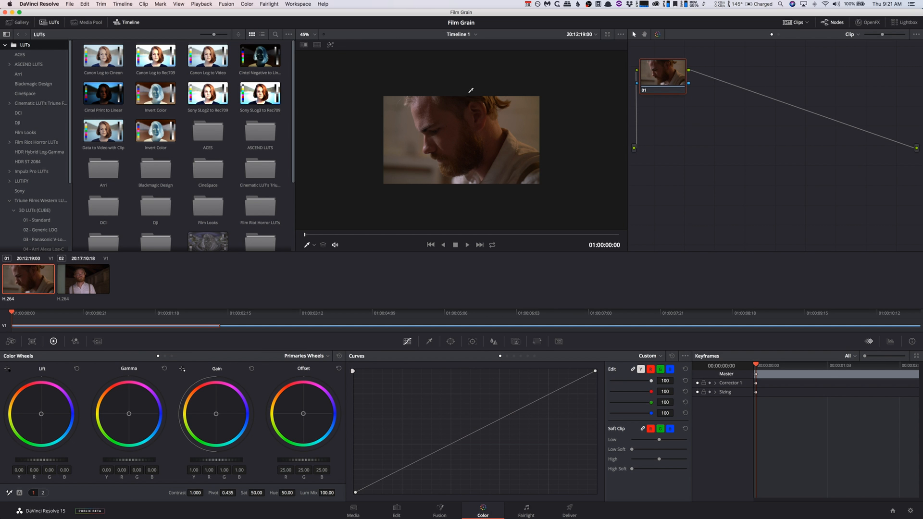
{"action": "left_click", "coordinate": [316, 35]}
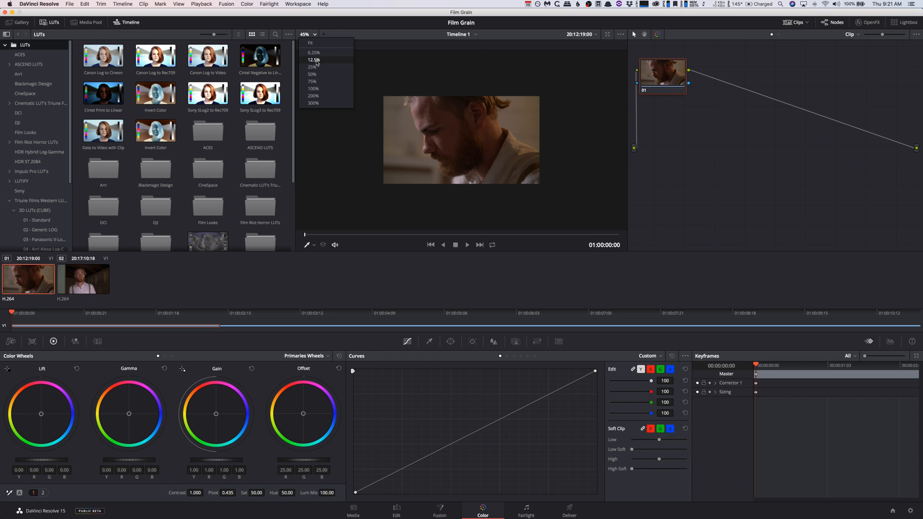
{"action": "left_click", "coordinate": [316, 43]}
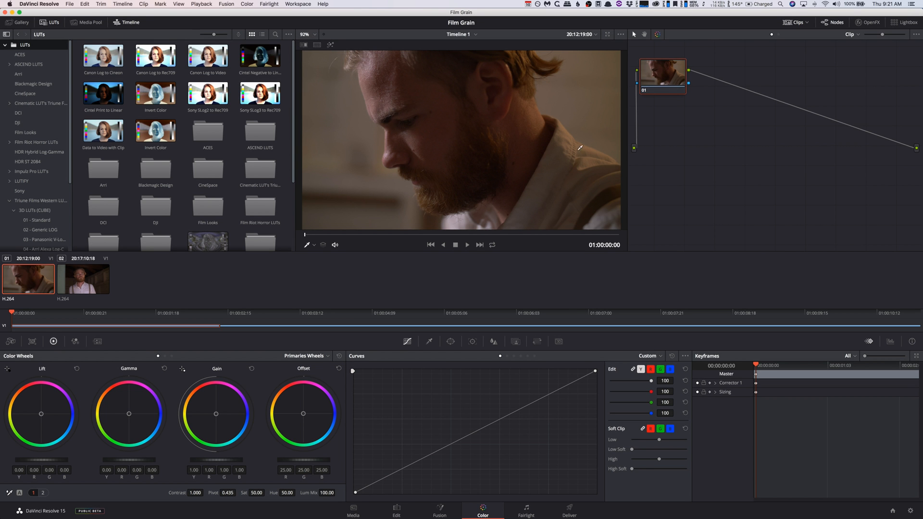
{"action": "key", "text": "alt+s"}
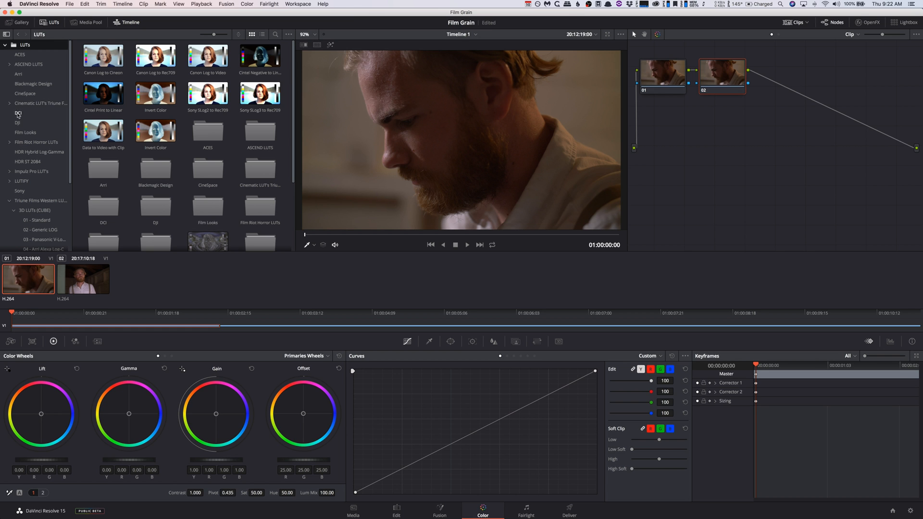
- Apply the "The Good The Bad" LUT from the 01 - Standard folder of the Triune Films Western LUTs Pack's 3D LUTs (CUBE) to node 02
{"action": "left_click", "coordinate": [56, 201]}
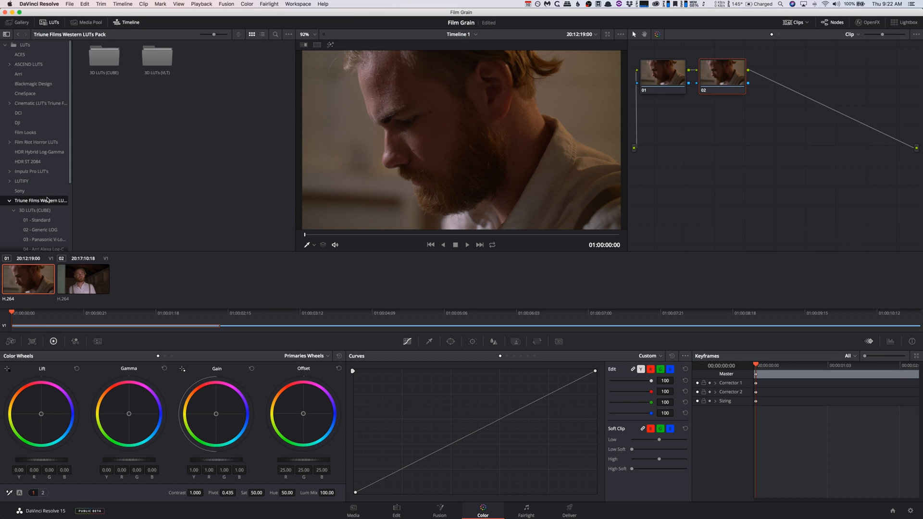
{"action": "double_click", "coordinate": [91, 64]}
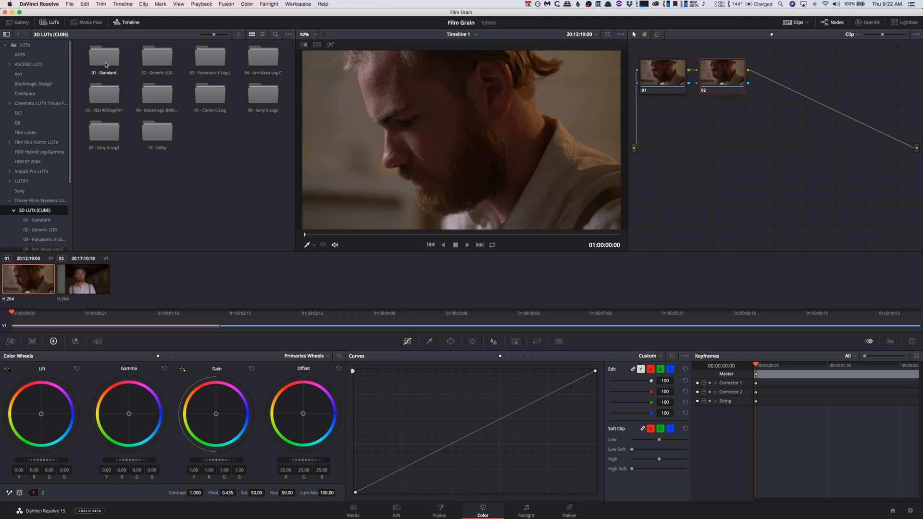
{"action": "double_click", "coordinate": [105, 65]}
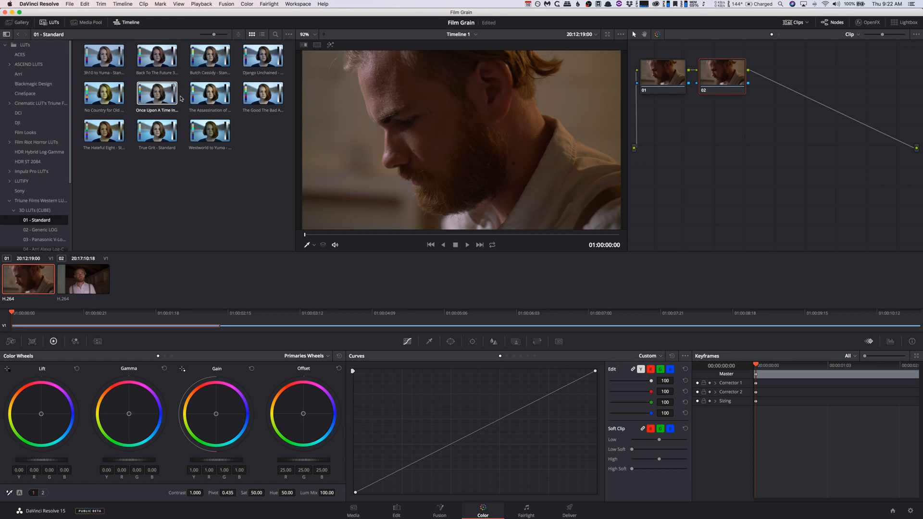
{"action": "right_click", "coordinate": [252, 93]}
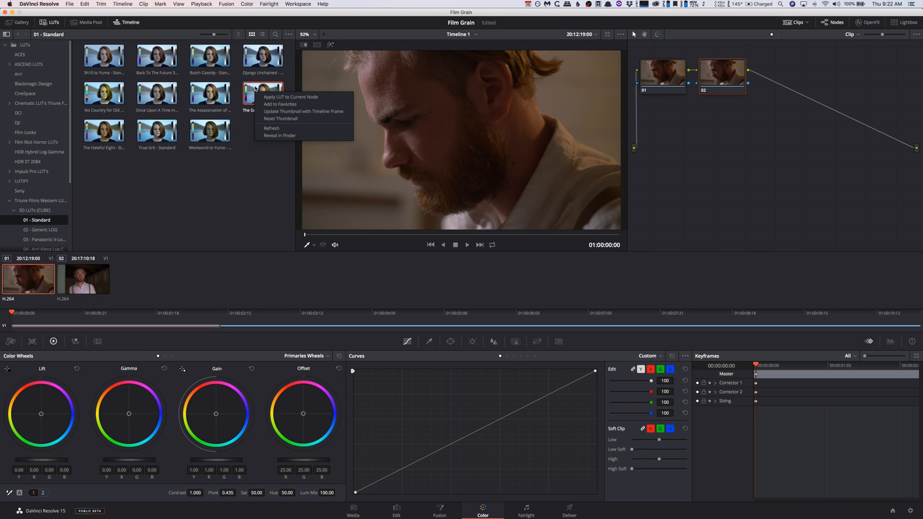
{"action": "left_click", "coordinate": [271, 97]}
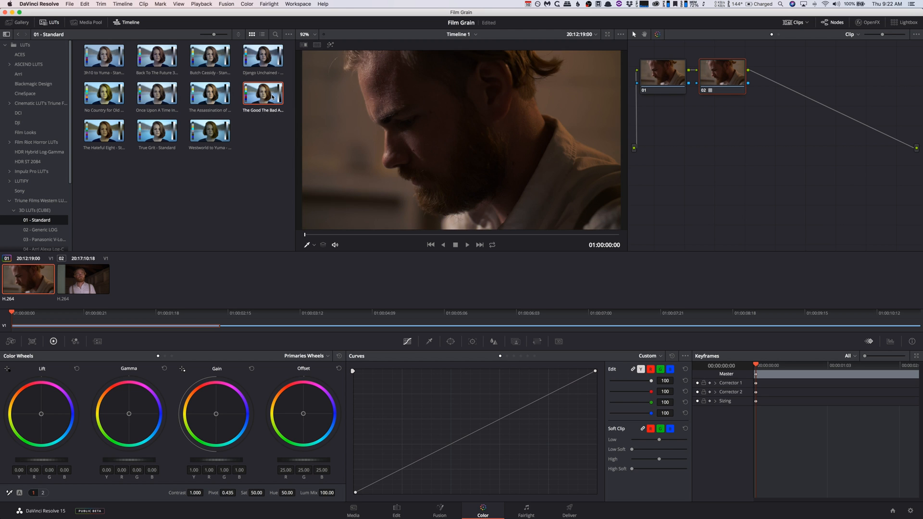
- Brighten node 01 with its custom curve, raising the upper part and adding control points in the lower part
{"action": "left_click", "coordinate": [679, 78]}
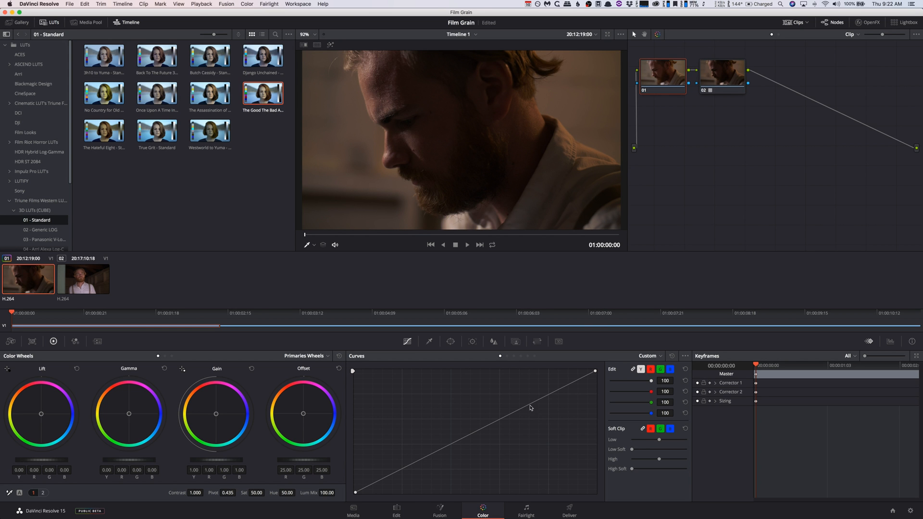
{"action": "mouse_move", "coordinate": [530, 406]}
{"action": "left_mouse_down"}
{"action": "mouse_move", "coordinate": [529, 388]}
{"action": "mouse_move", "coordinate": [531, 399]}
{"action": "left_mouse_up"}
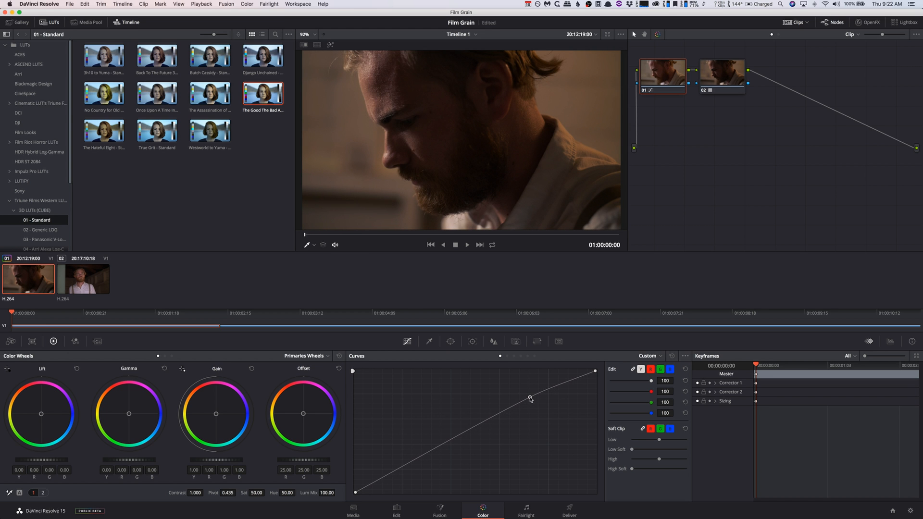
{"action": "left_click", "coordinate": [393, 473]}
{"action": "left_click_drag", "start_coordinate": [393, 473], "coordinate": [433, 447]}
{"action": "left_click", "coordinate": [376, 481]}
- Add a third serial node after the LUT node and attach the timeline matte 35mmGRAIN_1_4K.mov to it
{"action": "left_click", "coordinate": [713, 80]}
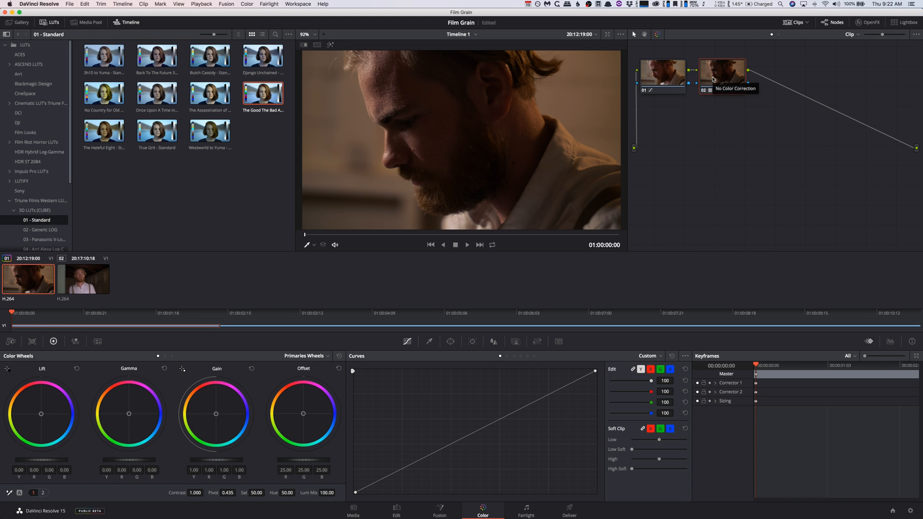
{"action": "key", "text": "alt+s"}
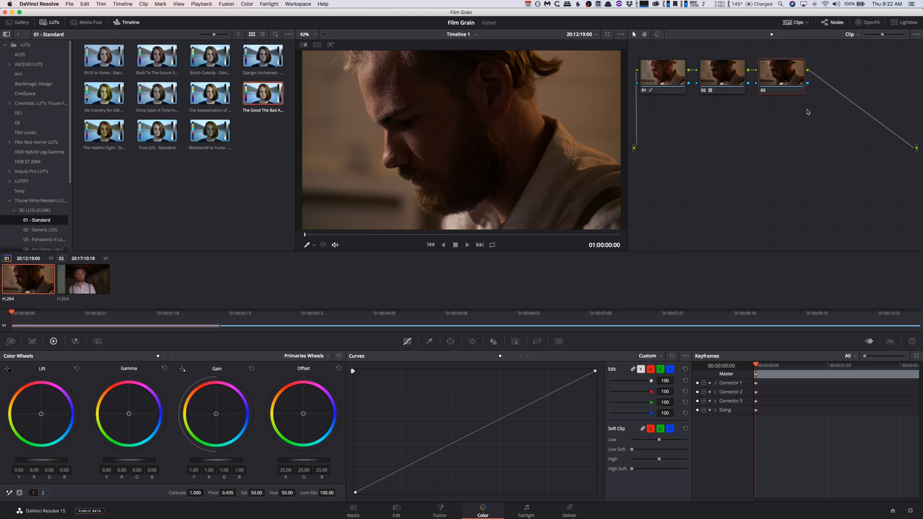
{"action": "right_click", "coordinate": [777, 75]}
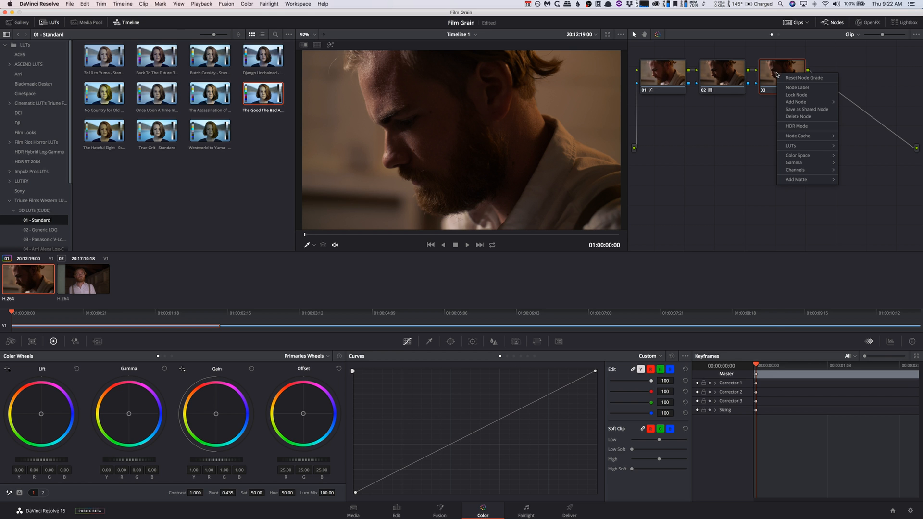
{"action": "mouse_move", "coordinate": [802, 181]}
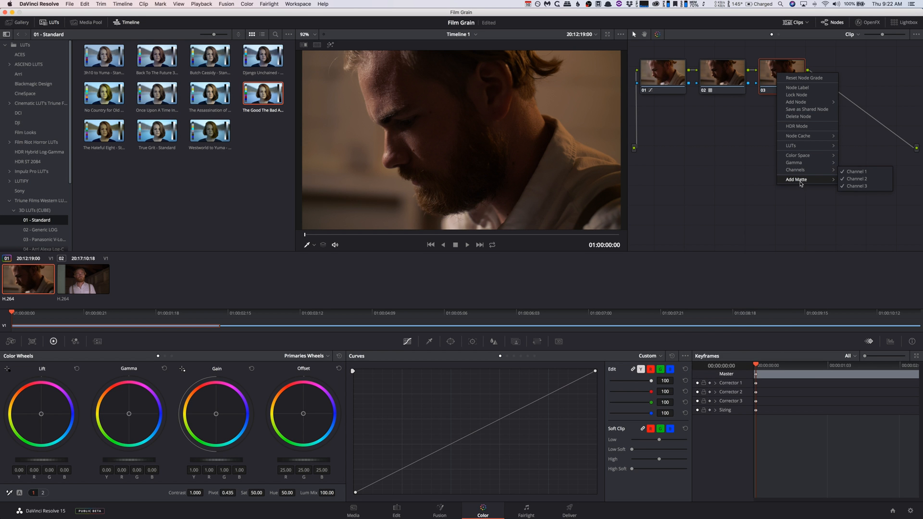
{"action": "mouse_move", "coordinate": [859, 194]}
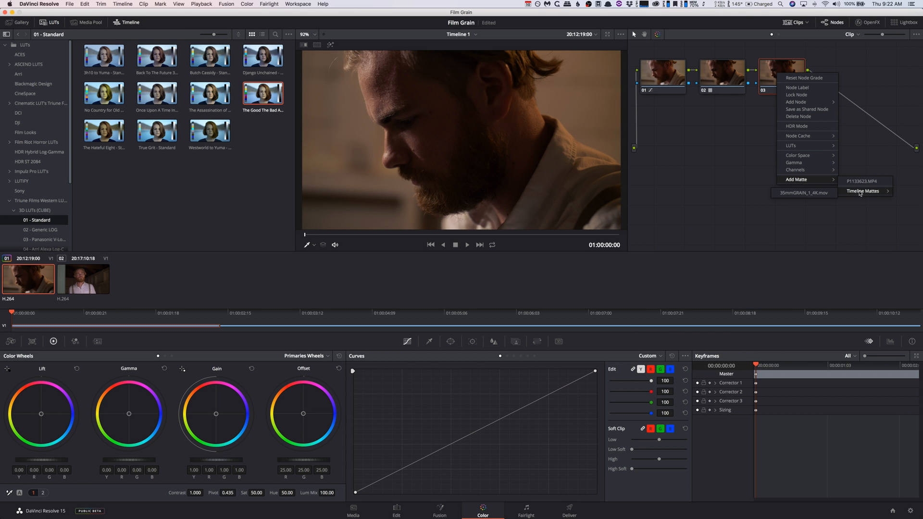
{"action": "left_click", "coordinate": [815, 197]}
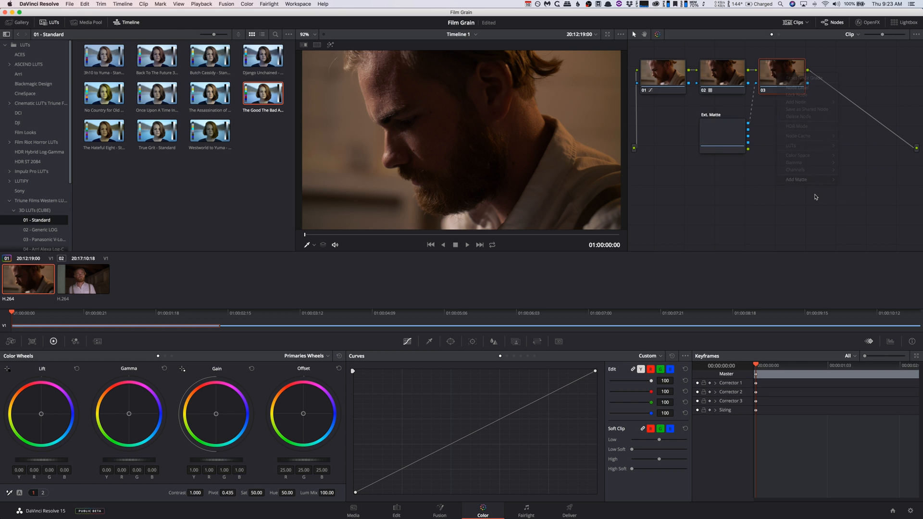
- Move the external matte node lower and delete both its link to node 03 and node 03's link to the output
{"action": "left_click_drag", "start_coordinate": [726, 140], "coordinate": [704, 177]}
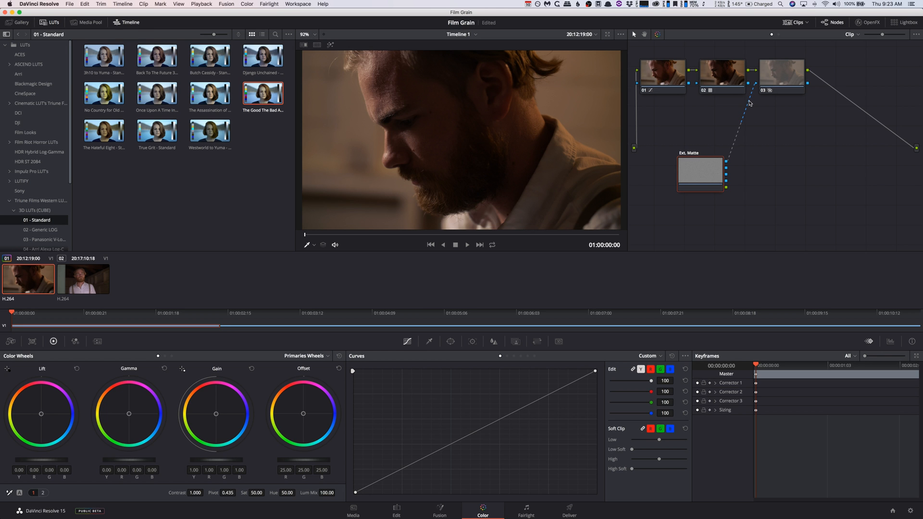
{"action": "left_click", "coordinate": [748, 107]}
{"action": "key", "text": "Delete"}
{"action": "mouse_move", "coordinate": [703, 165]}
{"action": "left_mouse_down"}
{"action": "mouse_move", "coordinate": [704, 141]}
{"action": "mouse_move", "coordinate": [711, 151]}
{"action": "left_mouse_up"}
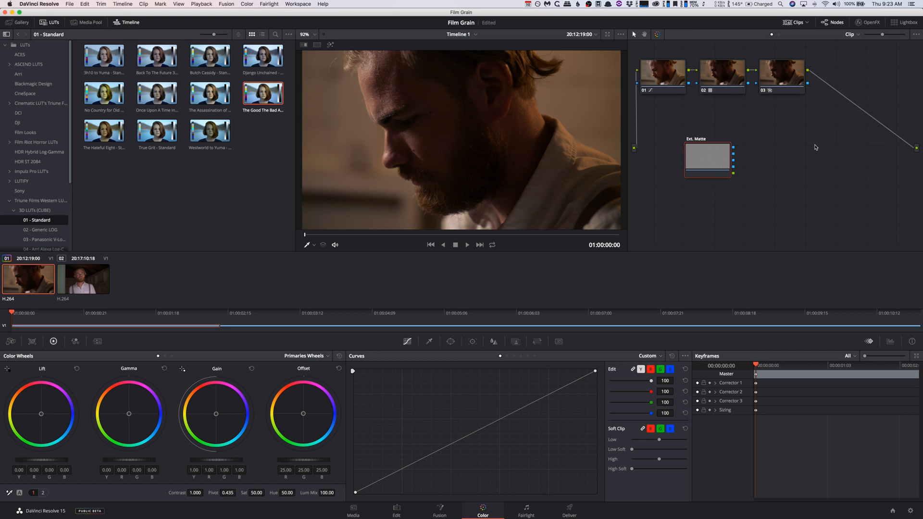
{"action": "left_click", "coordinate": [874, 122]}
{"action": "key", "text": "Delete"}
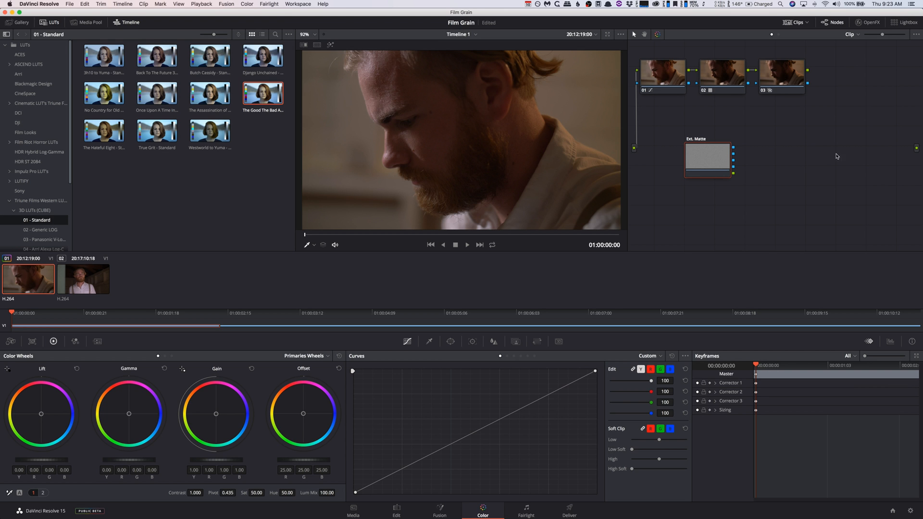
- Add a Layer Mixer node to the node graph and connect its output to the final output
{"action": "right_click", "coordinate": [805, 146]}
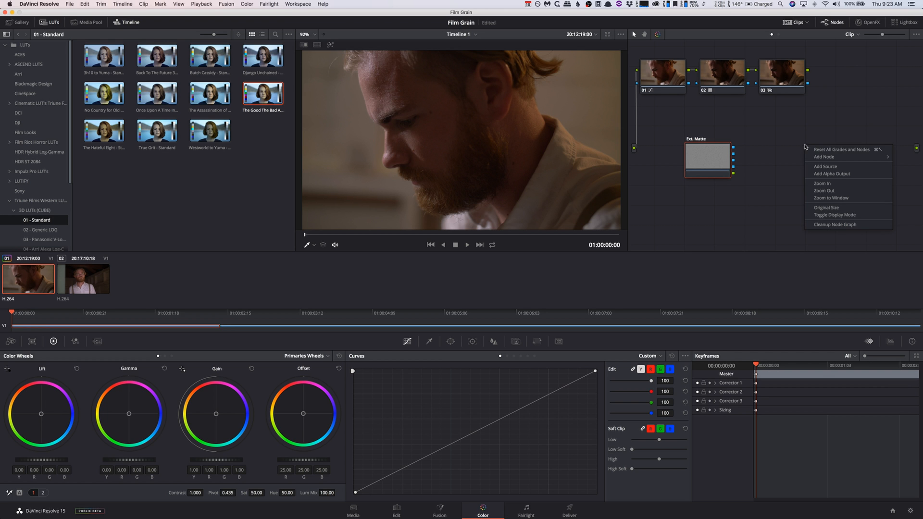
{"action": "right_click", "coordinate": [780, 151]}
{"action": "mouse_move", "coordinate": [791, 165]}
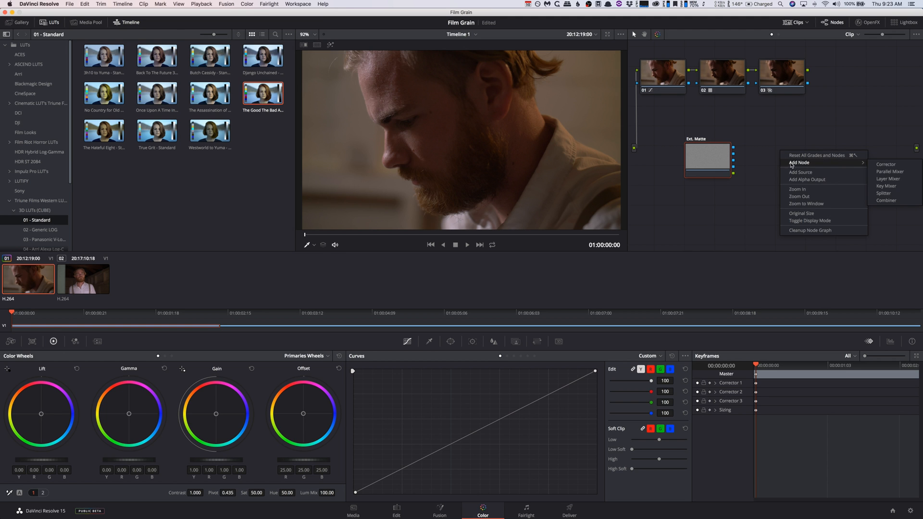
{"action": "left_click", "coordinate": [886, 179]}
{"action": "left_click_drag", "start_coordinate": [779, 158], "coordinate": [916, 150]}
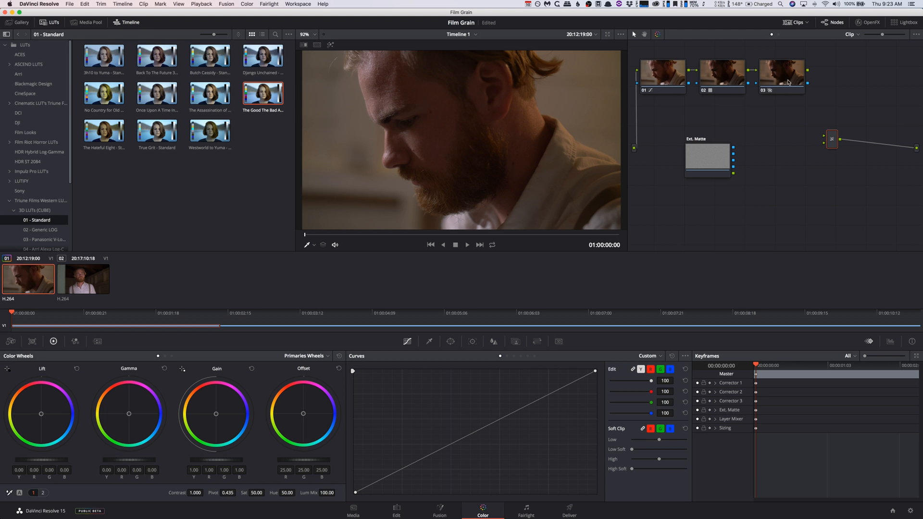
- Connect node 03 to the layer mixer's first input and the external matte's RGB output to its second input
{"action": "left_click_drag", "start_coordinate": [806, 71], "coordinate": [824, 136]}
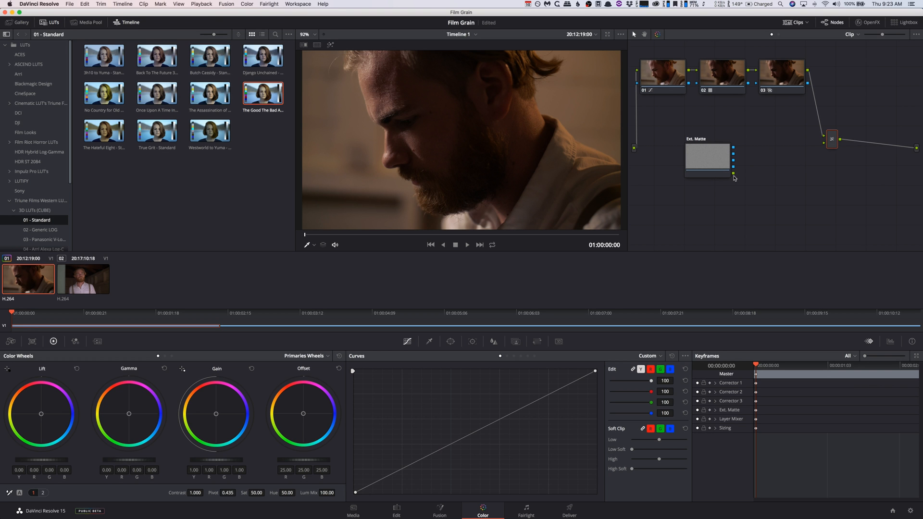
{"action": "left_click_drag", "start_coordinate": [734, 174], "coordinate": [823, 146]}
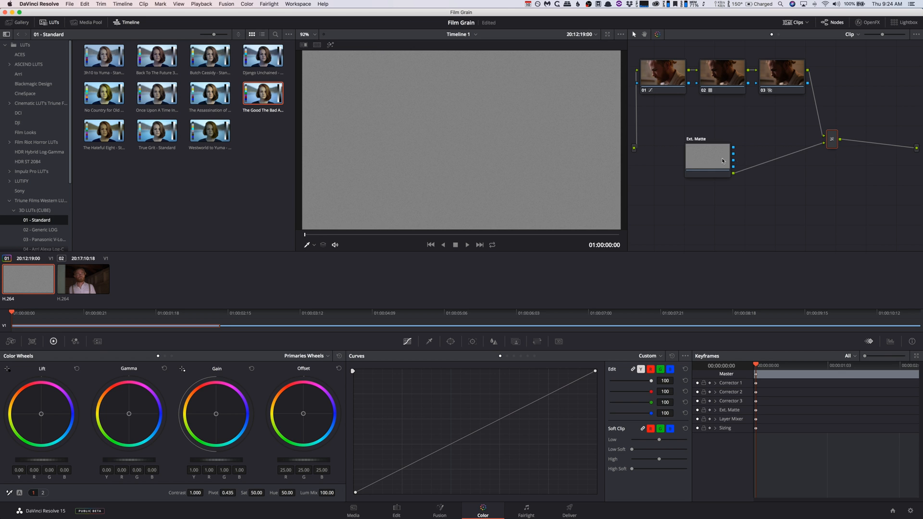
{"action": "mouse_move", "coordinate": [692, 163]}
{"action": "left_mouse_down"}
{"action": "mouse_move", "coordinate": [695, 148]}
{"action": "mouse_move", "coordinate": [700, 168]}
{"action": "left_mouse_up"}
- Display the key settings of the external matte node
{"action": "left_click", "coordinate": [471, 342]}
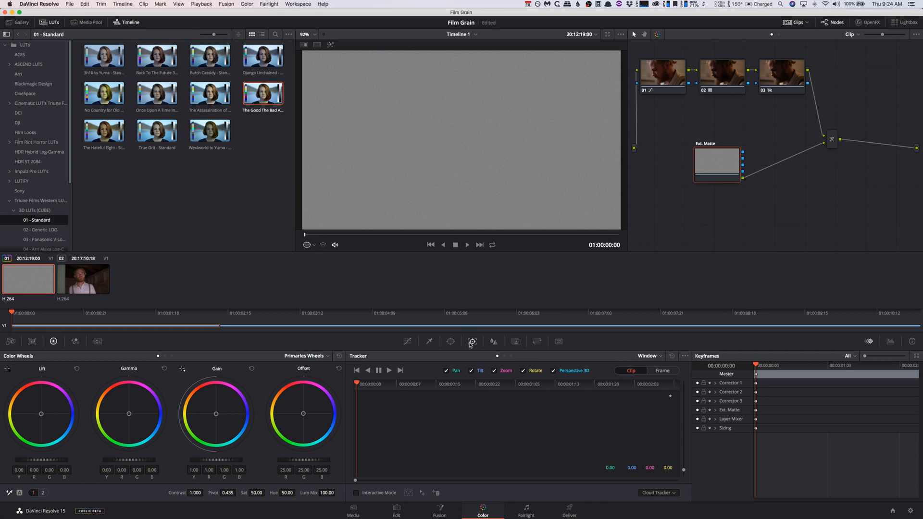
{"action": "left_click", "coordinate": [495, 342]}
{"action": "left_click", "coordinate": [514, 343]}
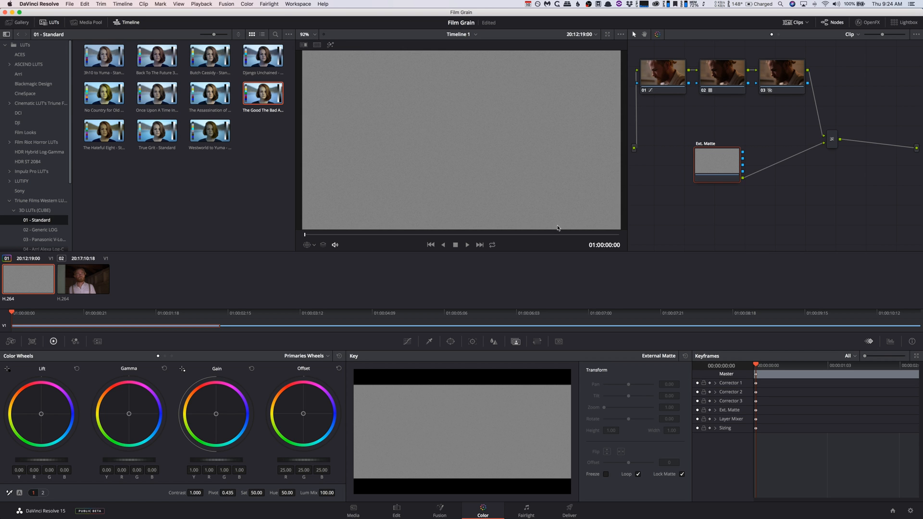
- Set the layer mixer's composite mode to Overlay and place the mixer node closer to the output
{"action": "left_click_drag", "start_coordinate": [831, 140], "coordinate": [835, 128]}
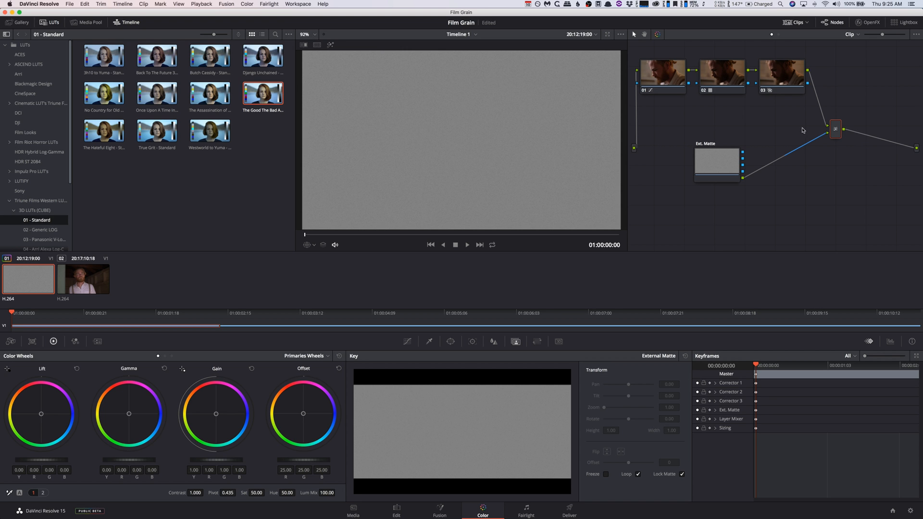
{"action": "right_click", "coordinate": [836, 131]}
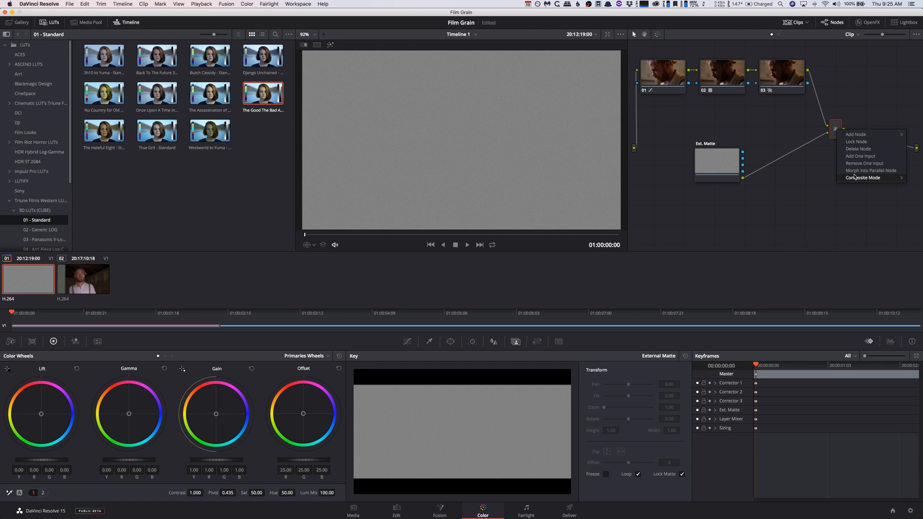
{"action": "mouse_move", "coordinate": [850, 177]}
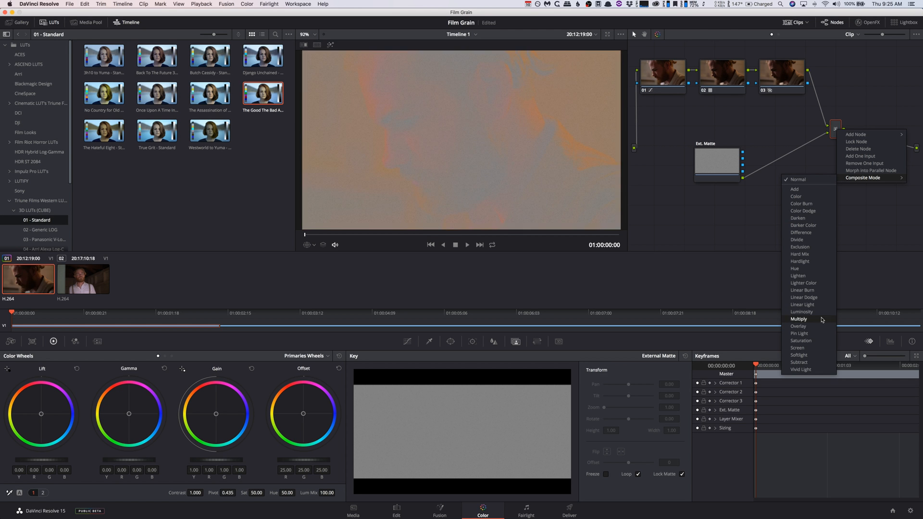
{"action": "left_click", "coordinate": [810, 327]}
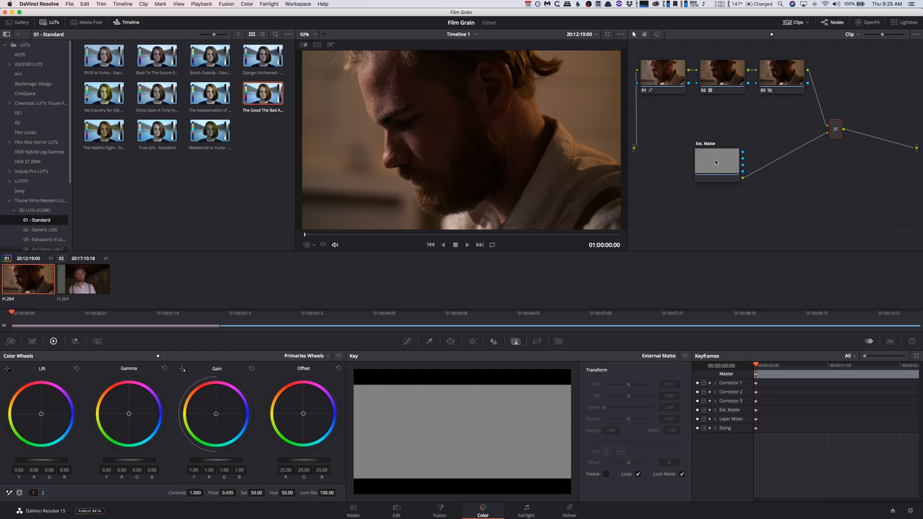
{"action": "left_click_drag", "start_coordinate": [828, 135], "coordinate": [849, 125]}
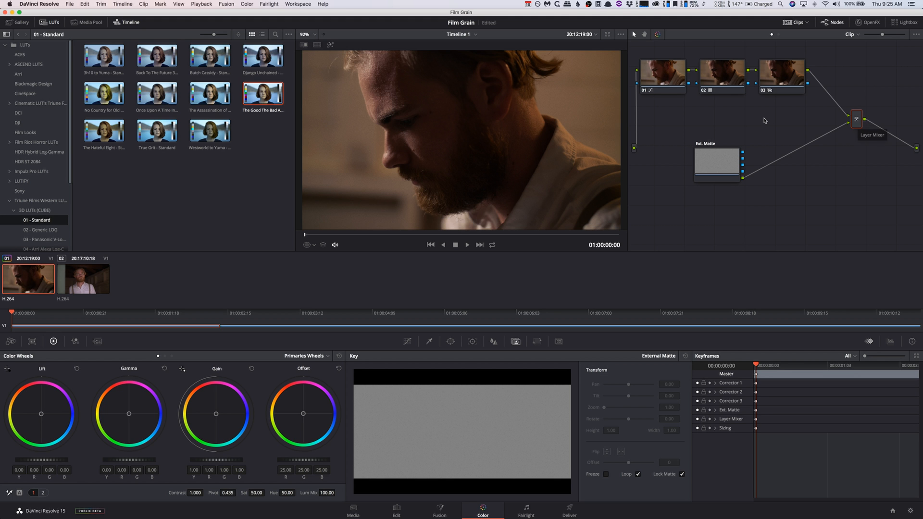
- Copy the grade and grain nodes from clip 01 onto clip 02 and compare the two clips
{"action": "scroll", "coordinate": [382, 128], "scroll_direction": "up", "scroll_amount": 2}
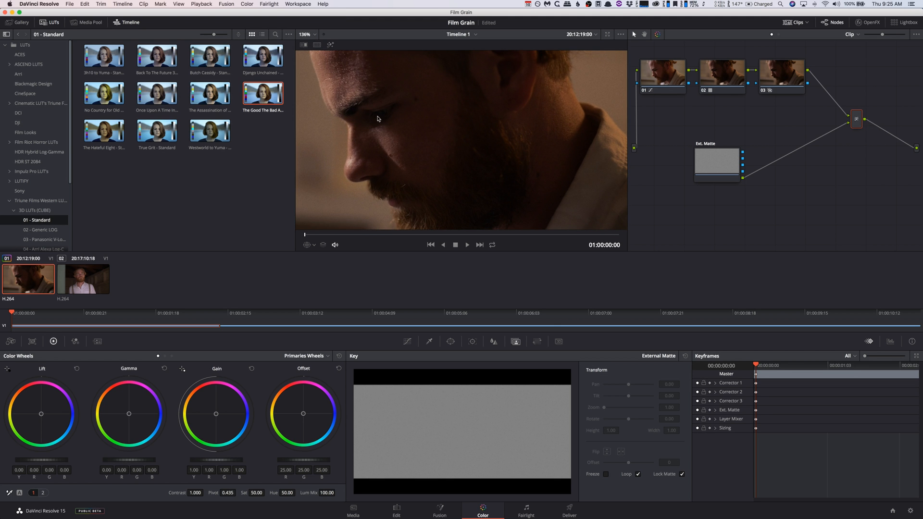
{"action": "scroll", "coordinate": [340, 137], "scroll_direction": "down", "scroll_amount": 2}
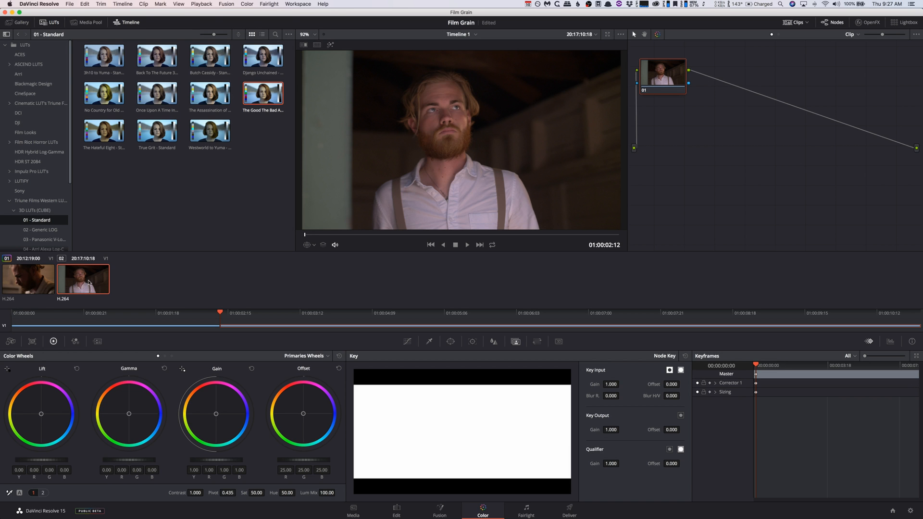
{"action": "middle_click", "coordinate": [30, 284]}
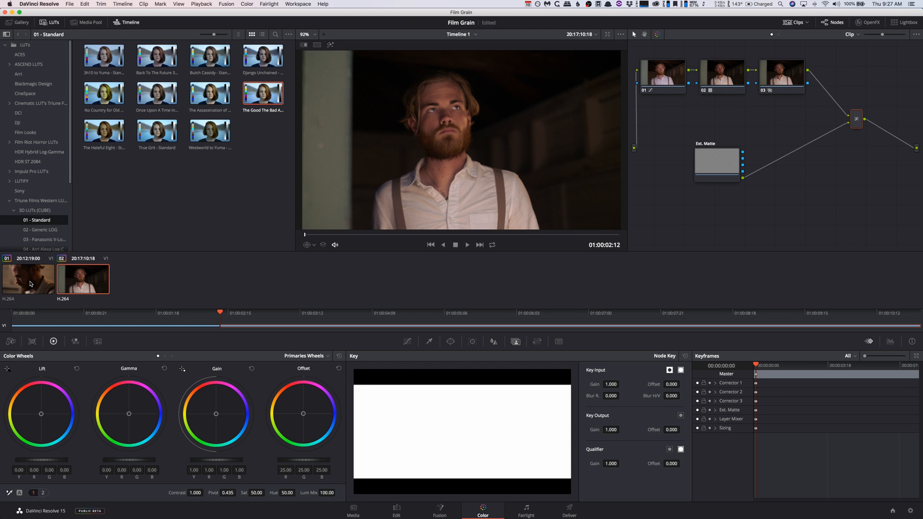
{"action": "left_click", "coordinate": [30, 284]}
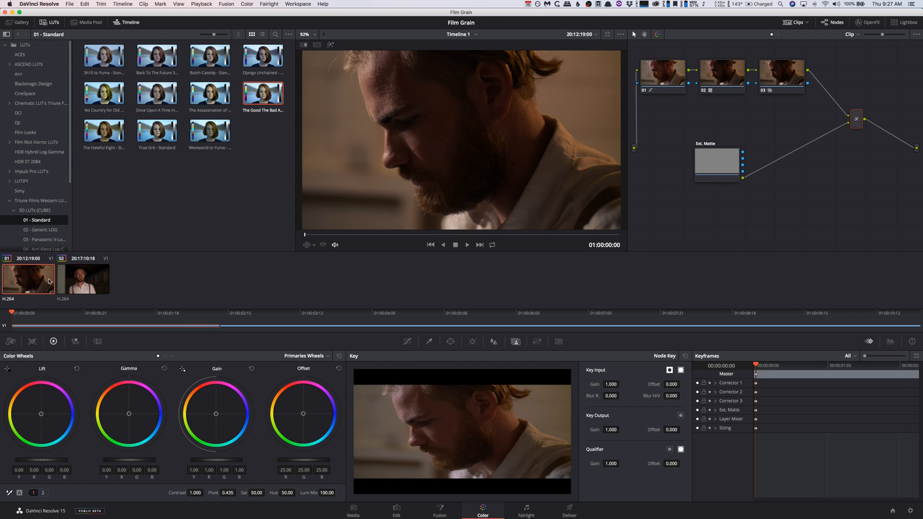
{"action": "left_click", "coordinate": [74, 282]}
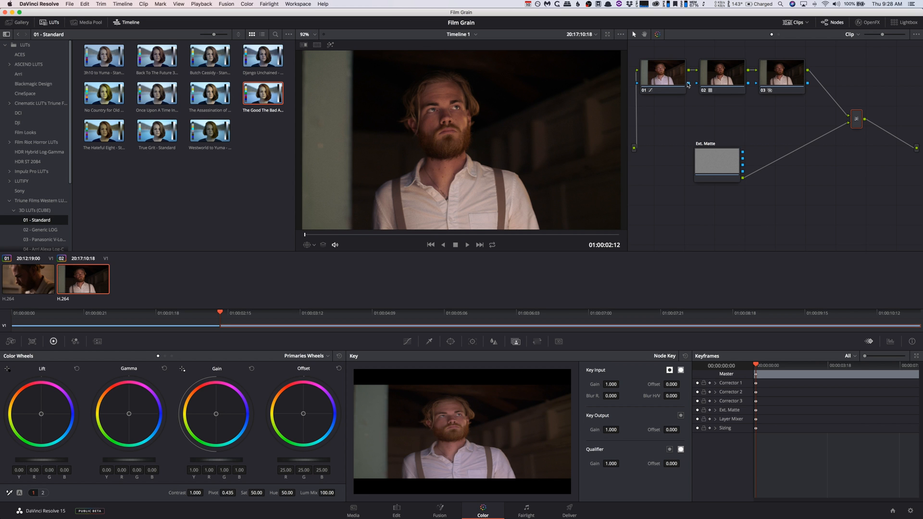
- Reset node 01's custom curve on clip 02, shape a gentle S-curve with raised highlights and lowered shadows, and save the project
{"action": "left_click", "coordinate": [670, 77]}
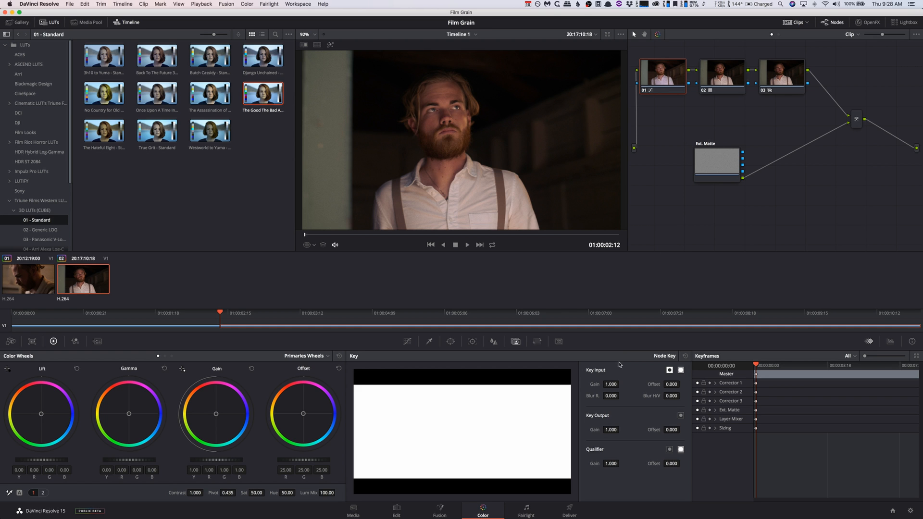
{"action": "left_click", "coordinate": [407, 341]}
{"action": "left_click", "coordinate": [671, 356]}
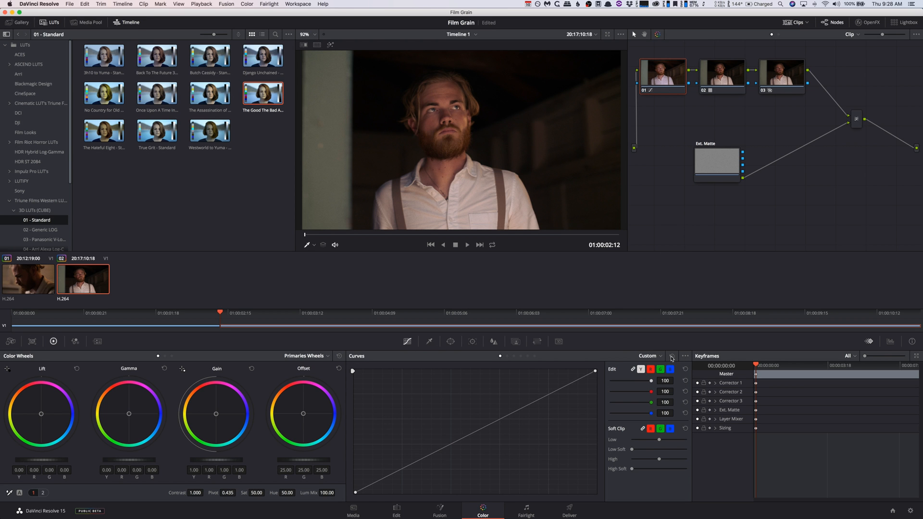
{"action": "left_click_drag", "start_coordinate": [510, 412], "coordinate": [510, 406]}
{"action": "left_click_drag", "start_coordinate": [397, 468], "coordinate": [398, 472]}
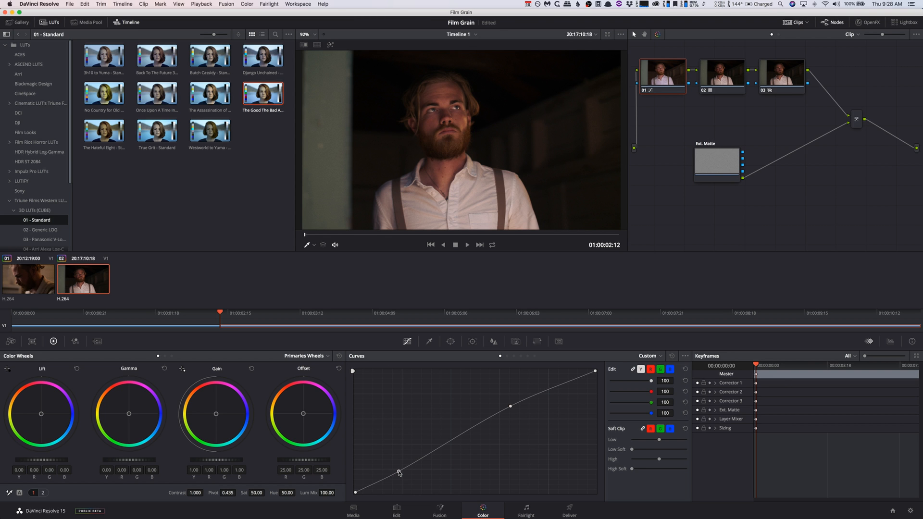
{"action": "key", "text": "super+s"}
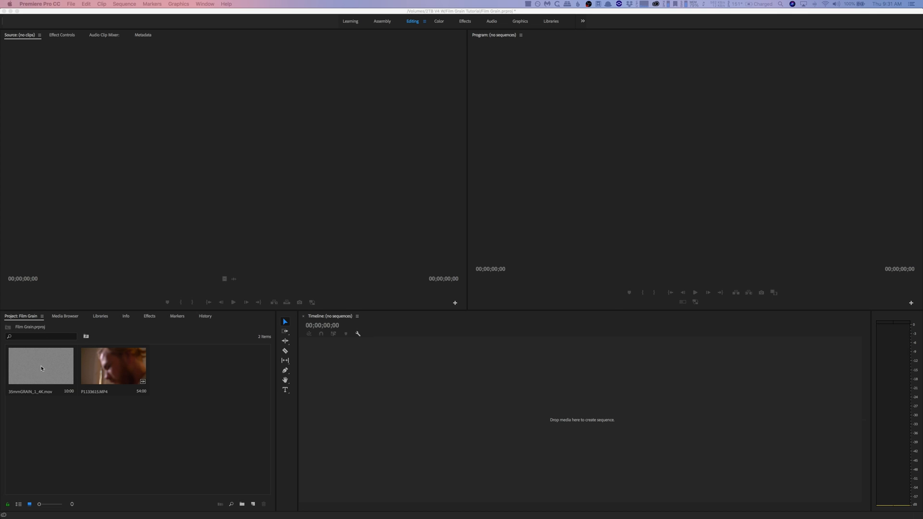
- Switch to Premiere Pro, create a sequence from only the video of P1133615.MP4, and set the playhead to the sequence start
{"action": "left_click", "coordinate": [179, 375]}
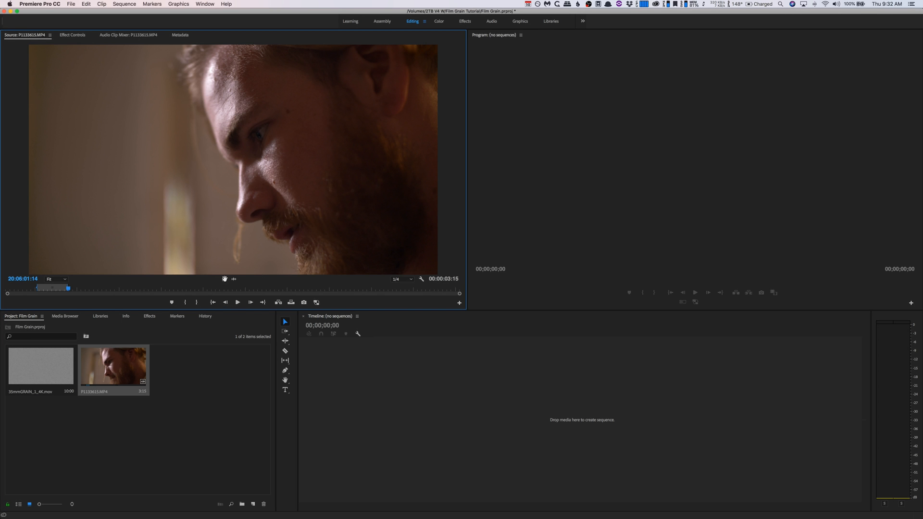
{"action": "left_click_drag", "start_coordinate": [224, 279], "coordinate": [325, 402]}
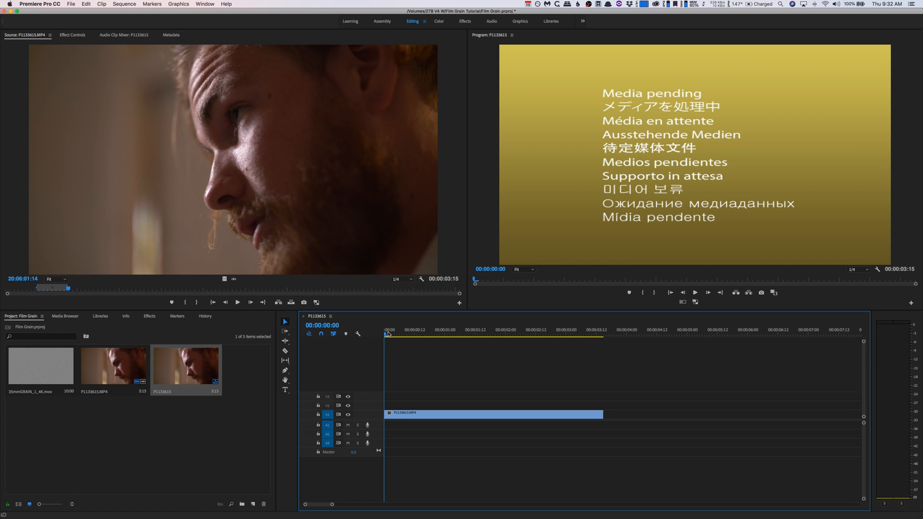
{"action": "left_click_drag", "start_coordinate": [393, 331], "coordinate": [380, 330]}
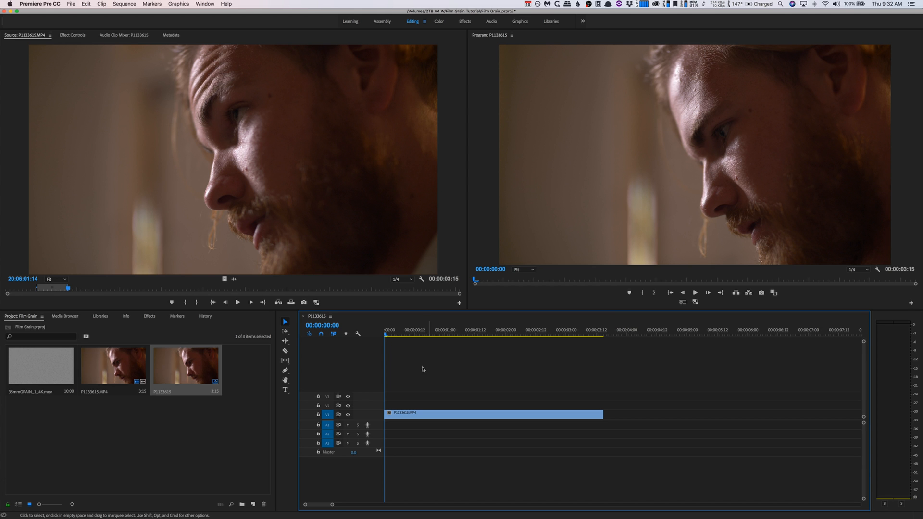
- Place 35mmGRAIN_1_4K.mov on track V2 above the footage, starting at the beginning of the sequence
{"action": "left_click", "coordinate": [138, 416]}
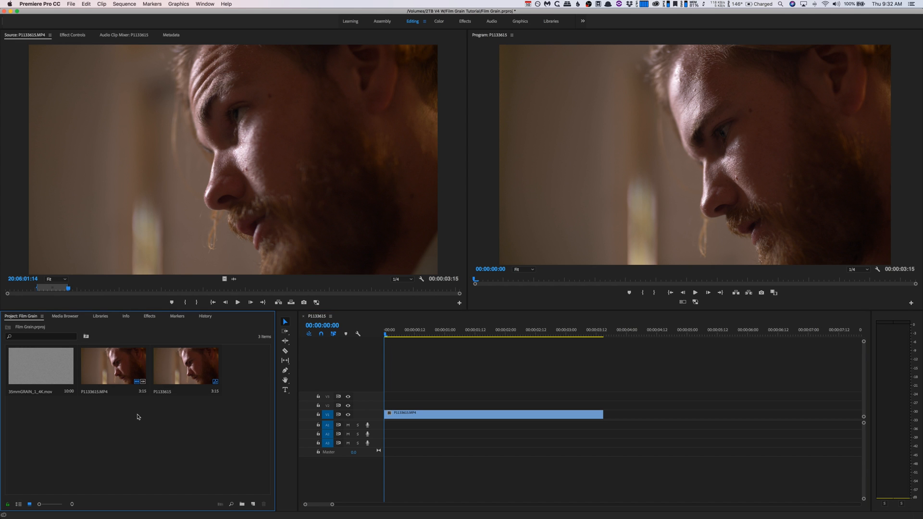
{"action": "left_click", "coordinate": [26, 370]}
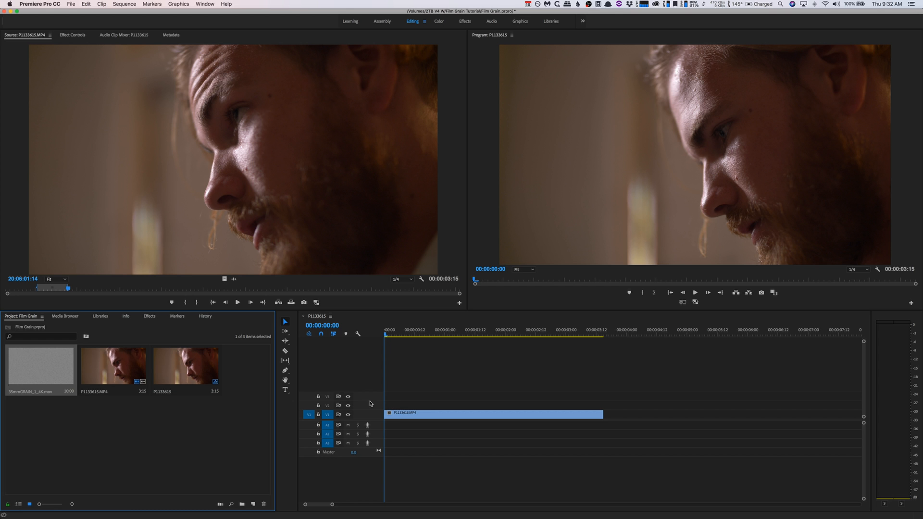
{"action": "left_click_drag", "start_coordinate": [41, 370], "coordinate": [390, 406]}
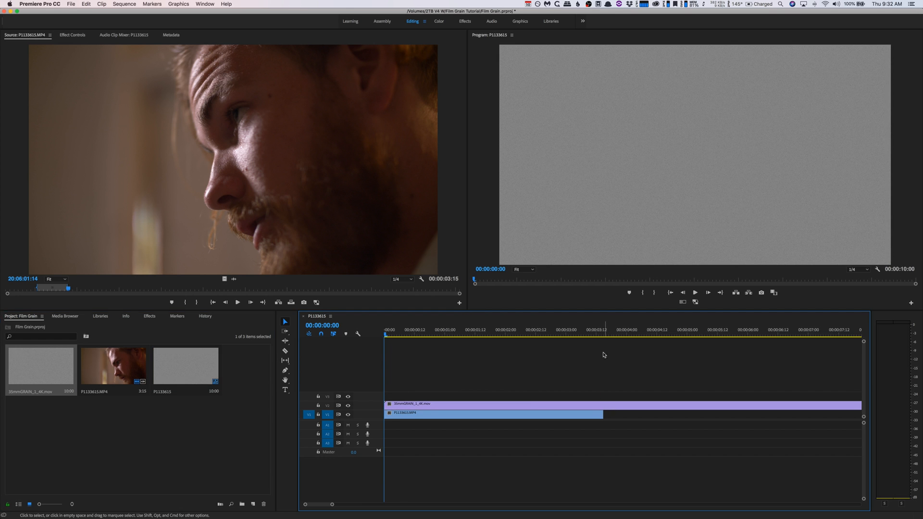
- Cut the grain clip at the end of the footage and delete the excess part
{"action": "left_click", "coordinate": [602, 333]}
{"action": "key", "text": "c"}
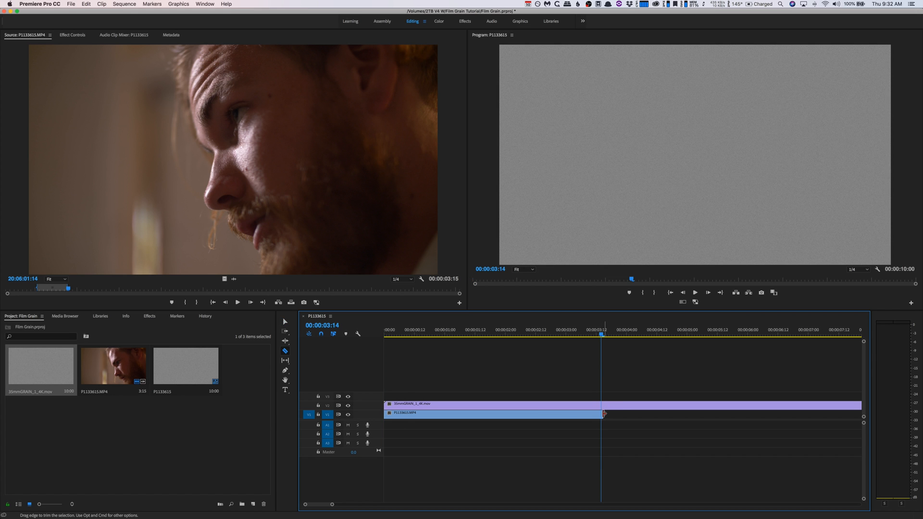
{"action": "left_click", "coordinate": [603, 405]}
{"action": "key", "text": "a"}
{"action": "left_click", "coordinate": [623, 407]}
{"action": "key", "text": "Delete"}
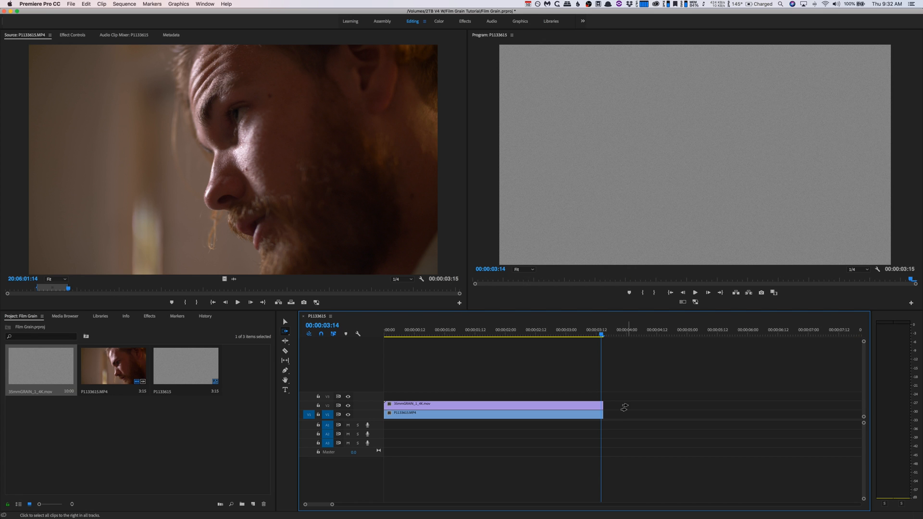
- Set the grain clip's blend mode to Overlay and toggle track V2's visibility to compare the footage with and without grain
{"action": "key", "text": "v"}
{"action": "left_click", "coordinate": [509, 332]}
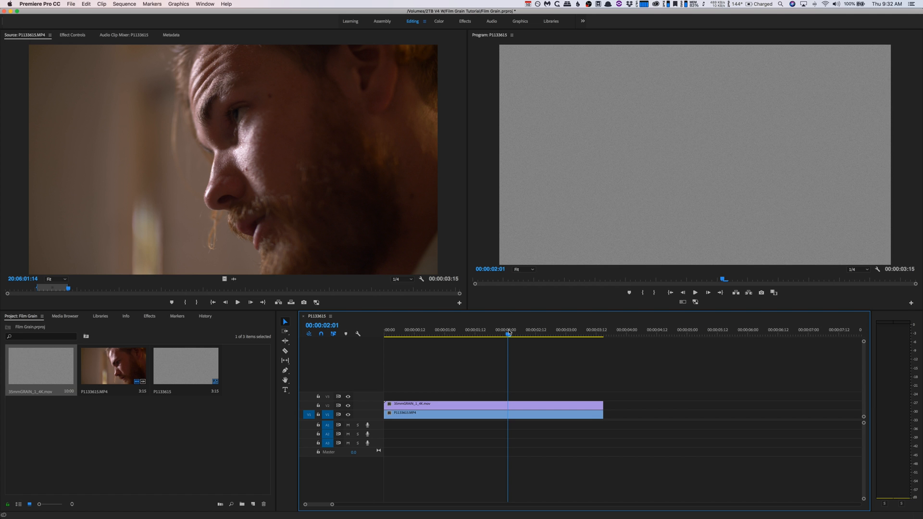
{"action": "left_click", "coordinate": [517, 406]}
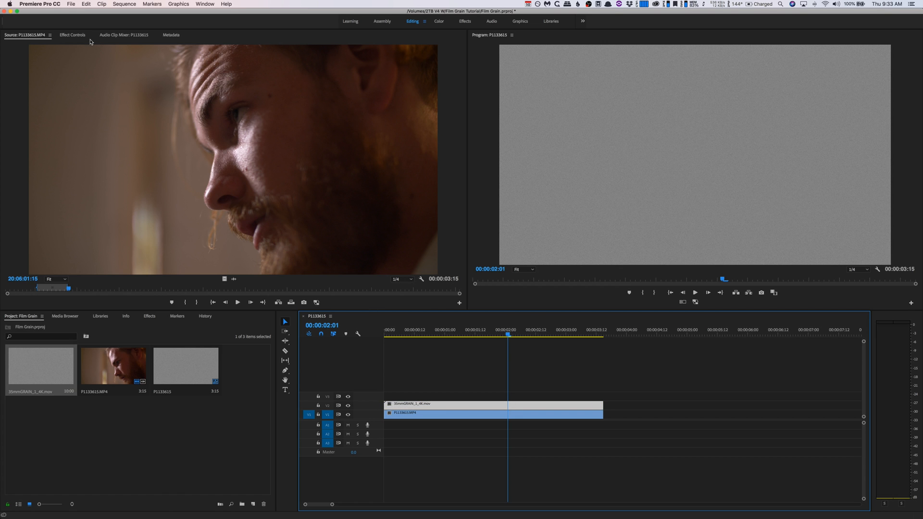
{"action": "left_click", "coordinate": [72, 36]}
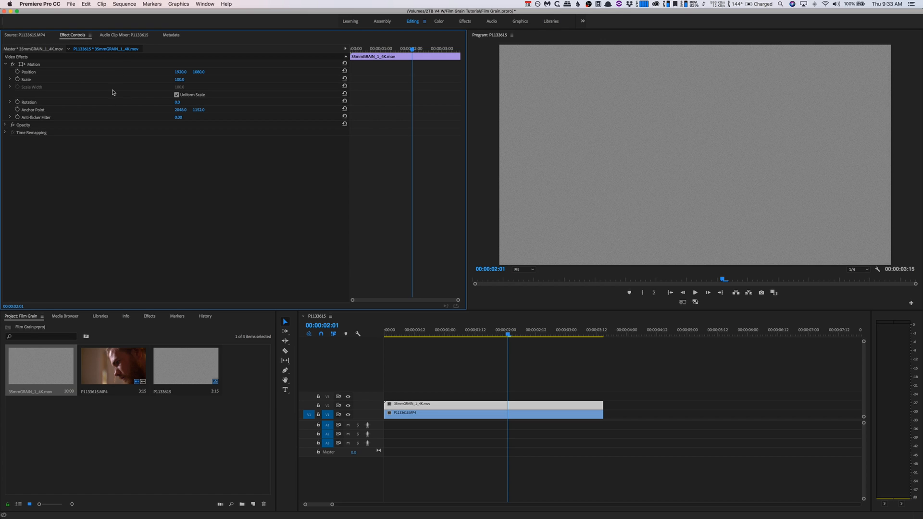
{"action": "left_click", "coordinate": [5, 126]}
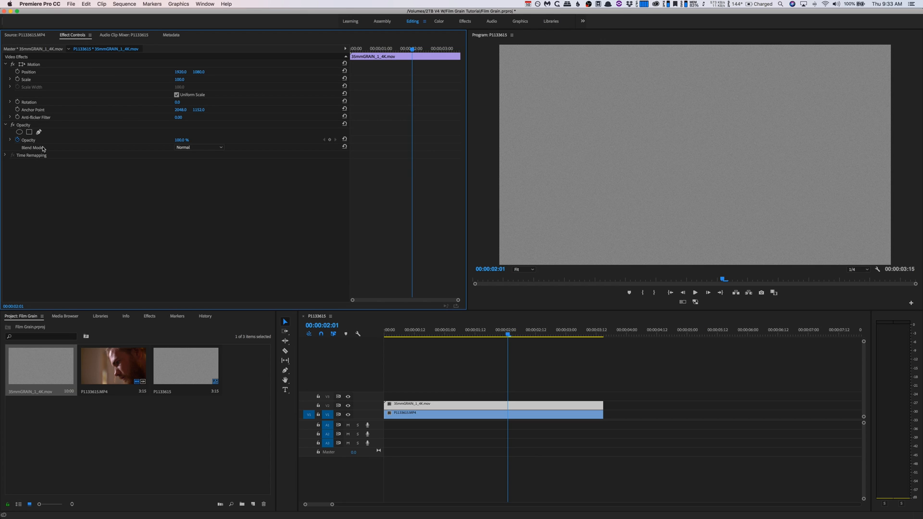
{"action": "left_click", "coordinate": [210, 150]}
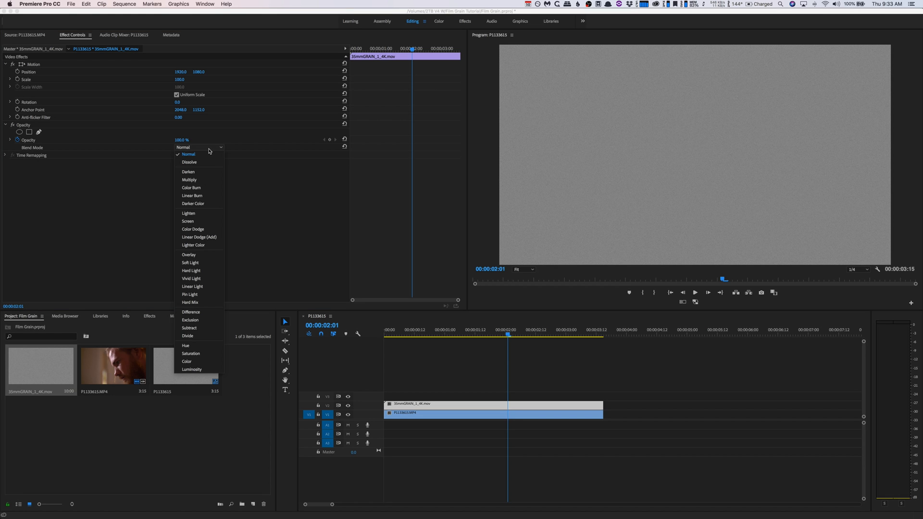
{"action": "left_click", "coordinate": [198, 257]}
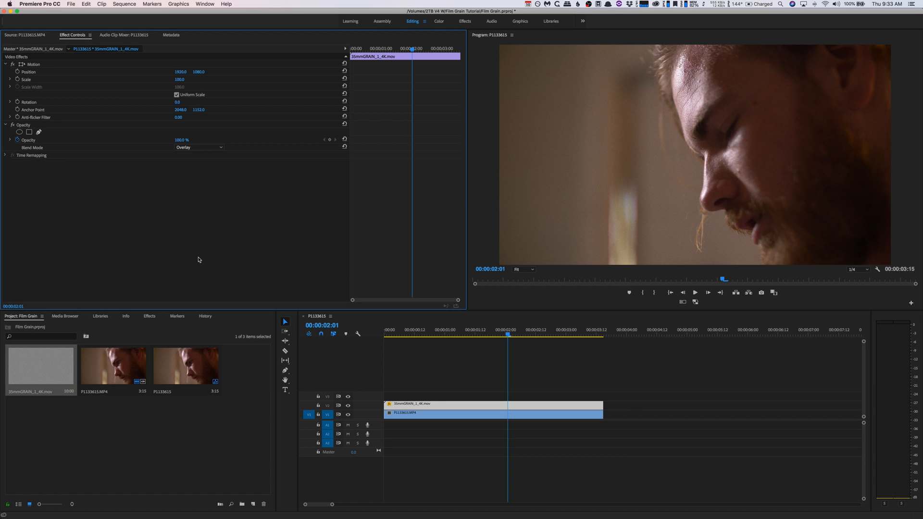
{"action": "left_click", "coordinate": [347, 406]}
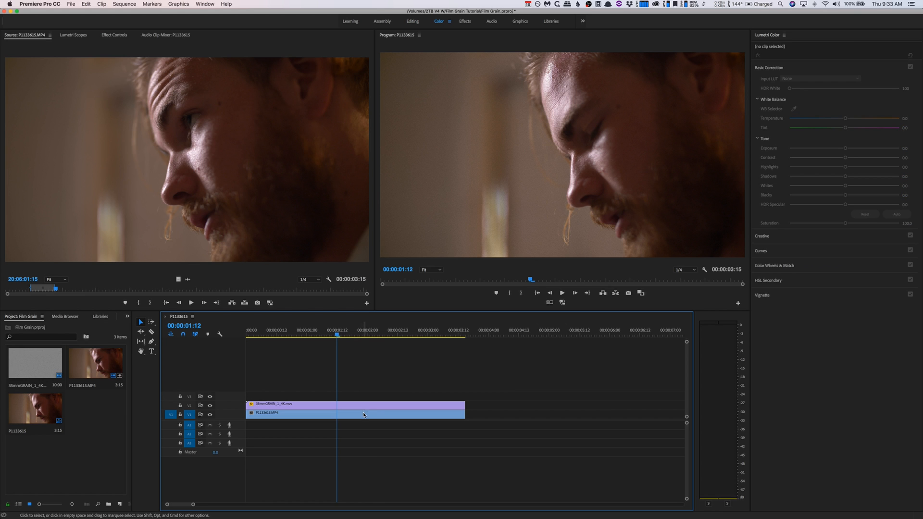
- Apply the Lumetri creative look The Good The Bad And The Ugly - Standard to the V1 footage at 52.5 intensity
{"action": "left_click", "coordinate": [365, 414]}
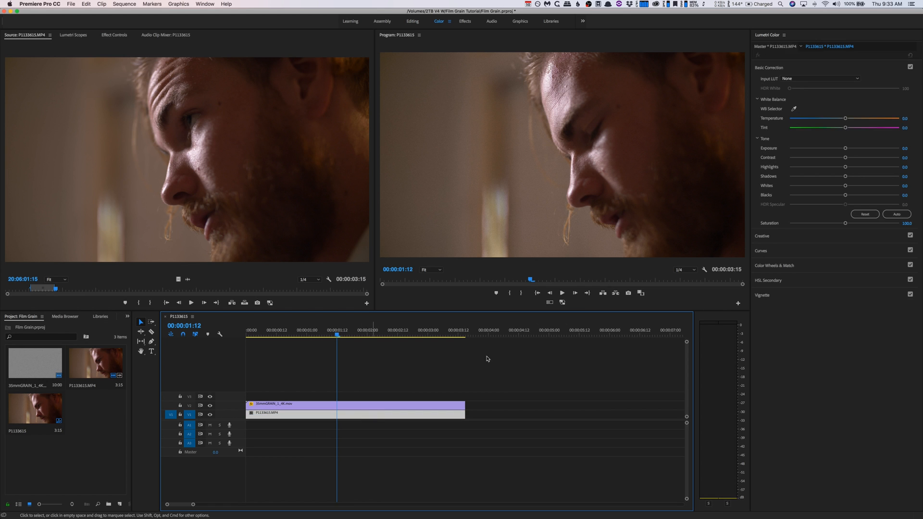
{"action": "left_click", "coordinate": [812, 235]}
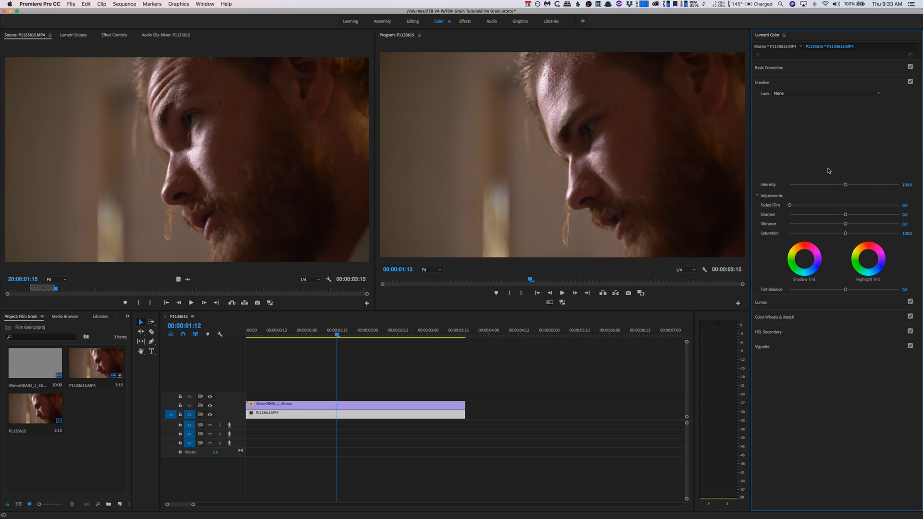
{"action": "left_click", "coordinate": [828, 170]}
{"action": "left_click_drag", "start_coordinate": [830, 185], "coordinate": [818, 185]}
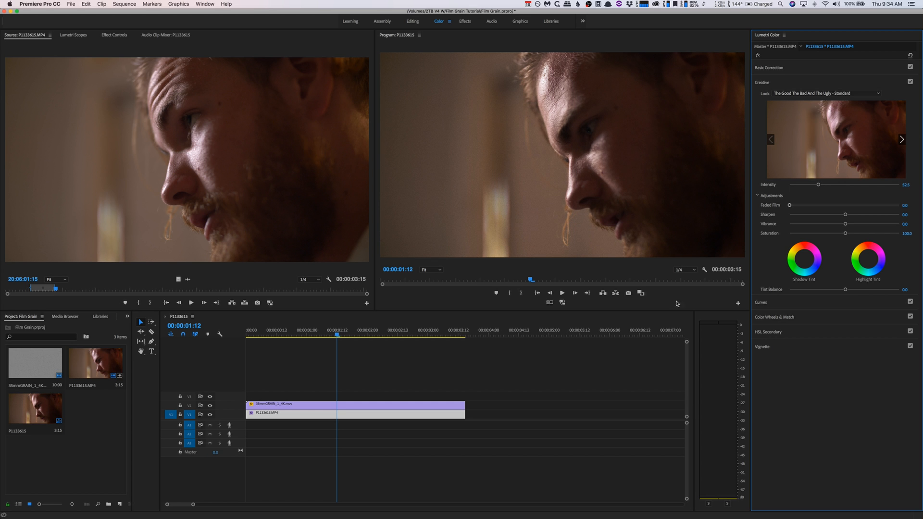